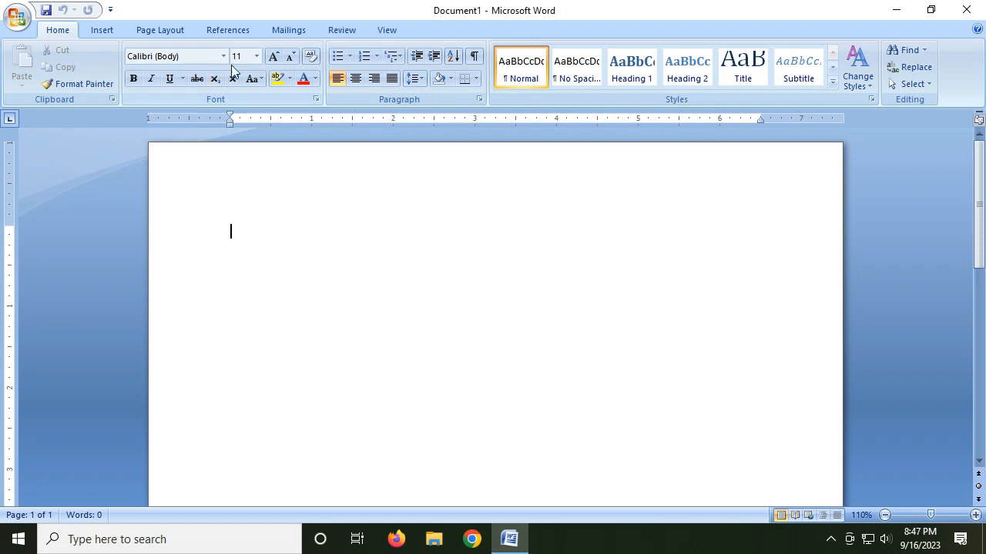
Step: Set the text formatting at the start of the blank document to size 22 and bold
click(273, 57)
click(273, 57)
click(274, 57)
click(274, 57)
click(273, 57)
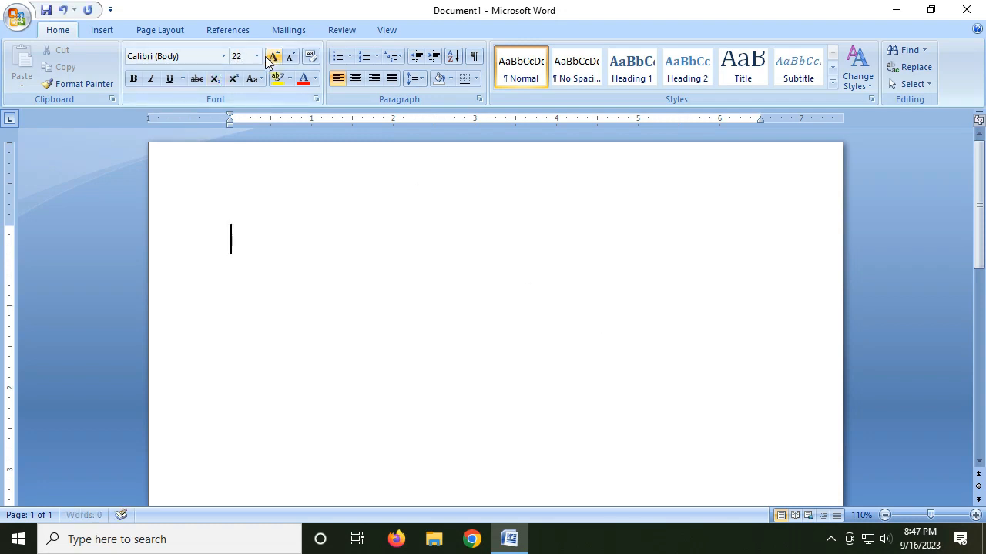
click(274, 57)
click(130, 81)
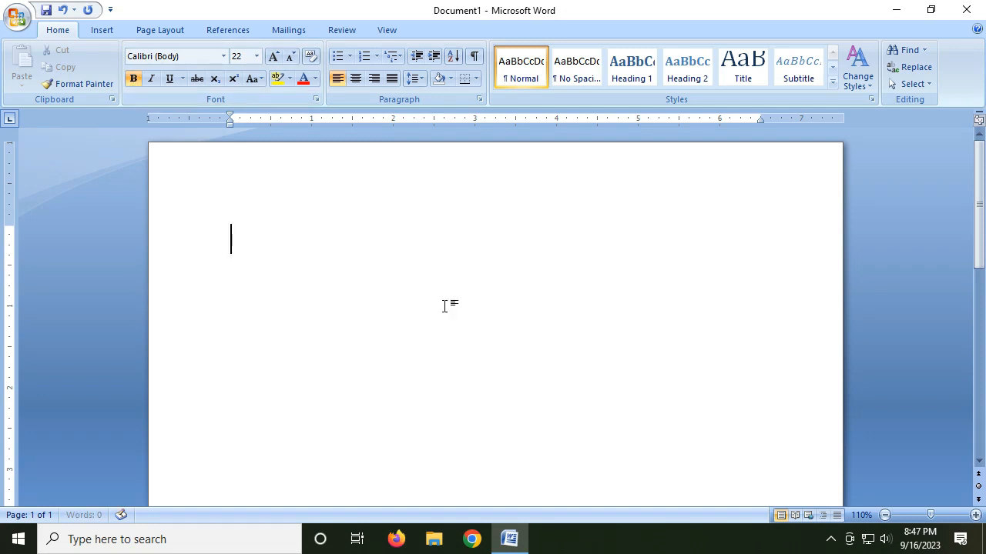
Step: Write the introductory line "TODAY WE WILL LEARN HOW TO CREATE CALENDER IN MS WORD"
text(tODA)
key(BackSpace)
key(BackSpace)
key(BackSpace)
key(BackSpace)
text(TODAY)
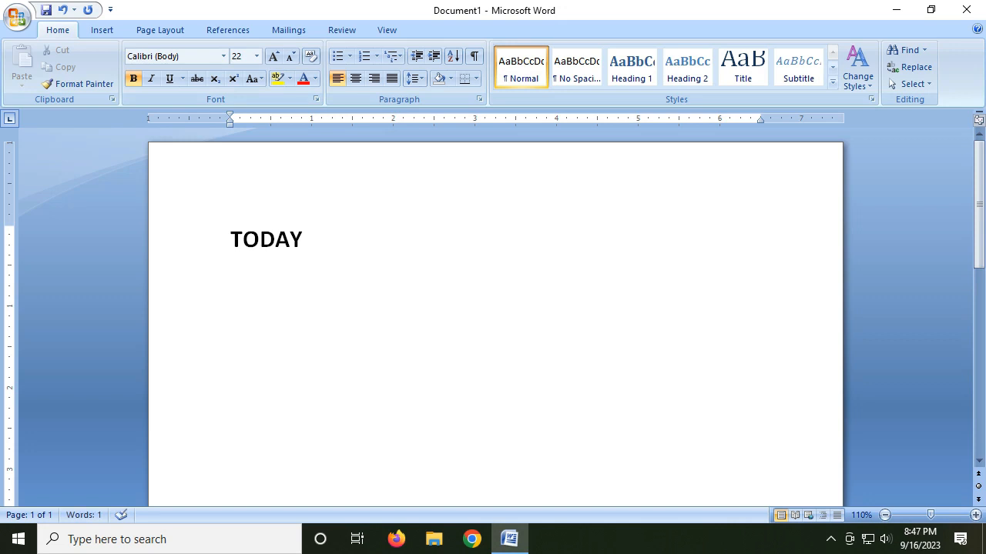
text( WE )
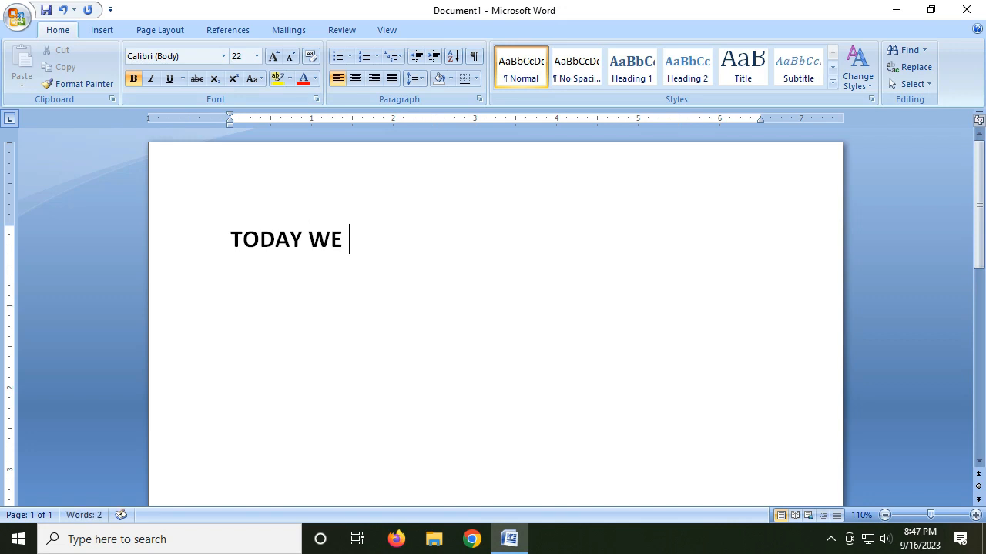
text(WILL LEAR)
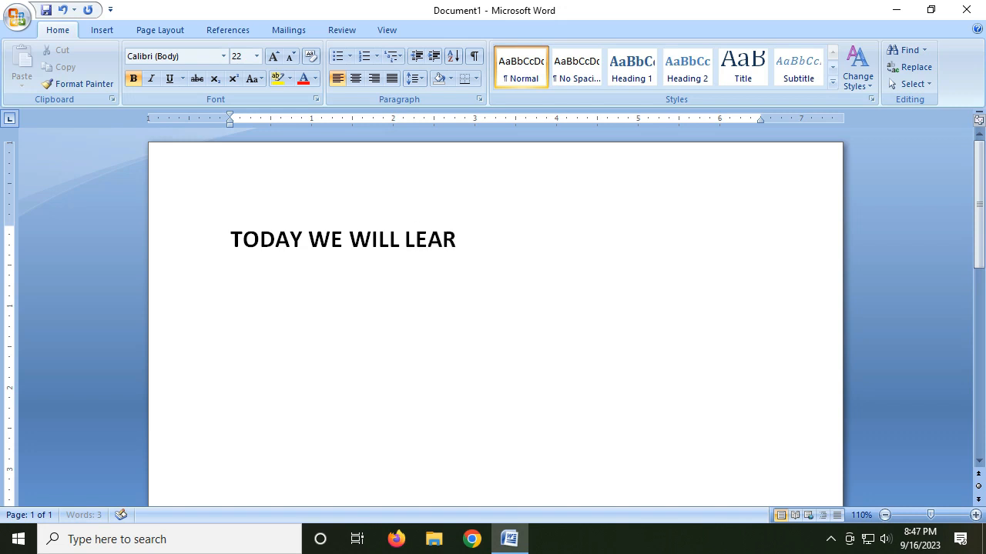
text(N HOW)
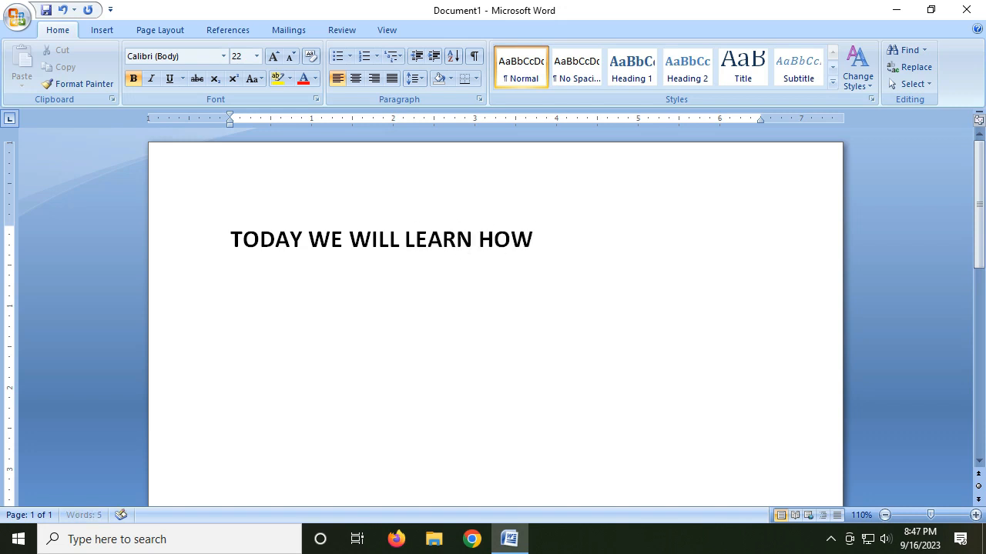
text( TO CREATE)
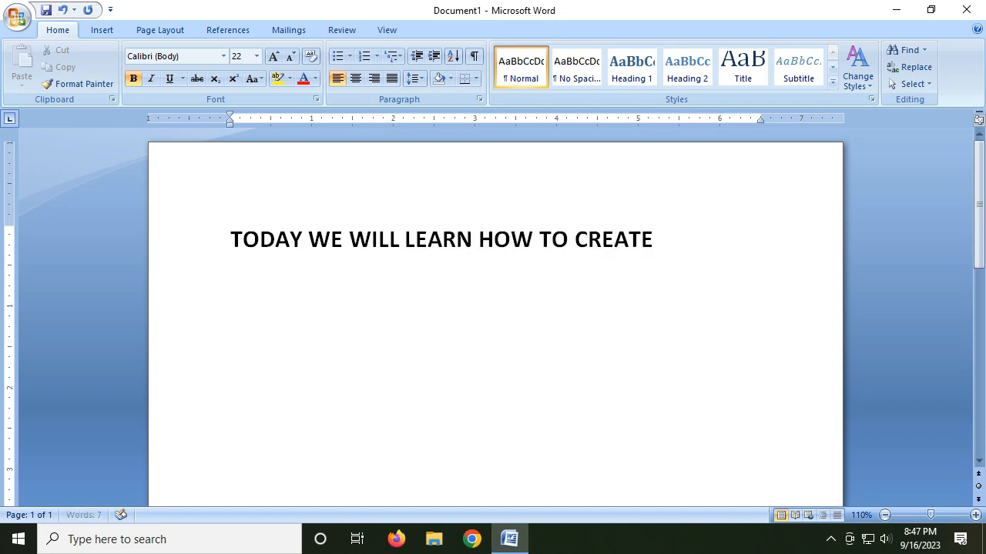
text( CALENDER)
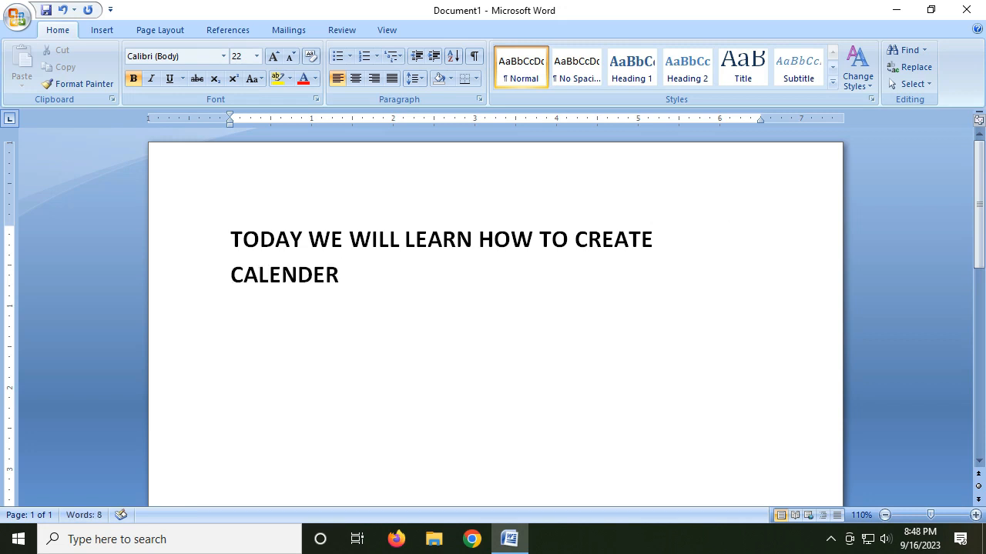
text( IN MS WORD)
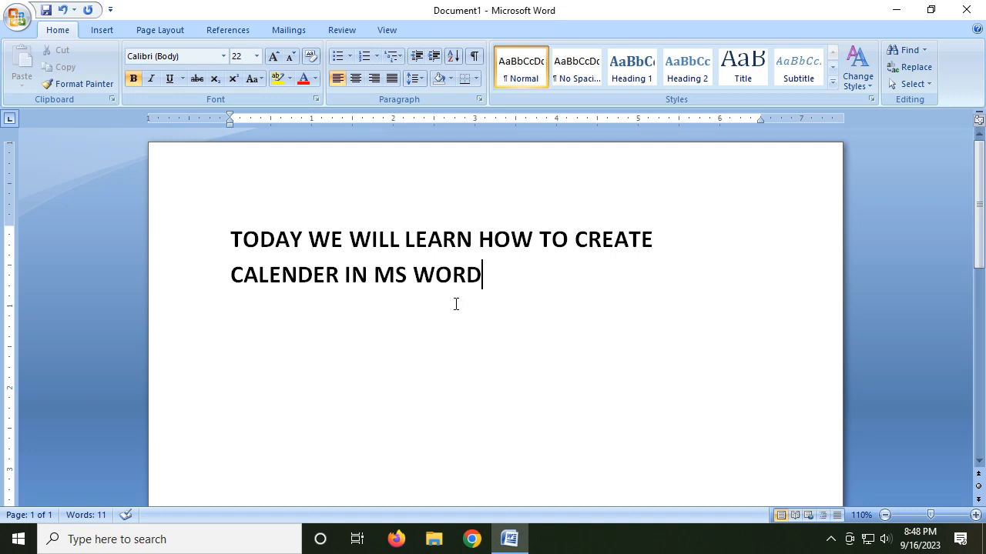
Step: Replace the whole introductory sentence with the single word "CALENDER"
drag(547, 315, 208, 221)
key(Delete)
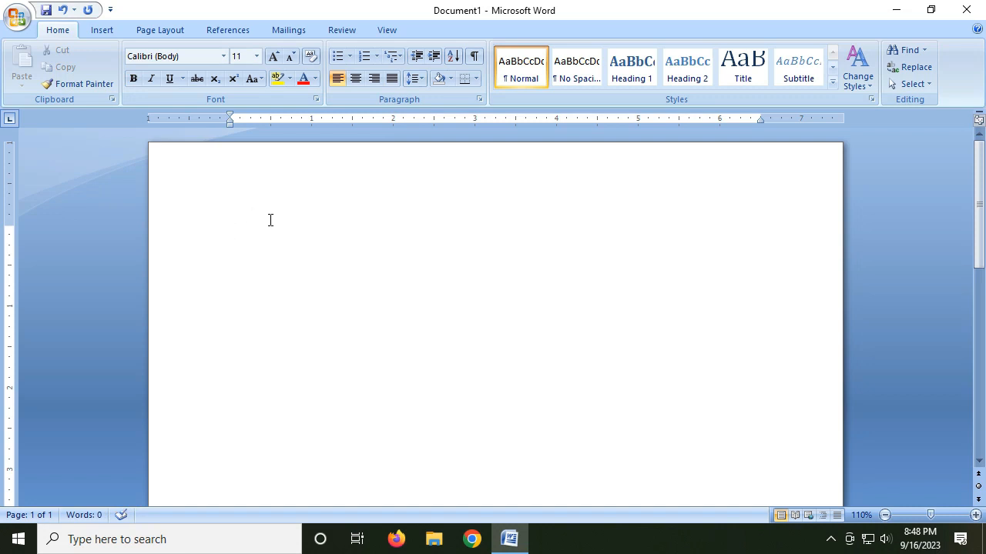
text(CALENDER)
Step: Apply the Title style to the word CALENDER, centre it and make it bold
drag(321, 248, 224, 222)
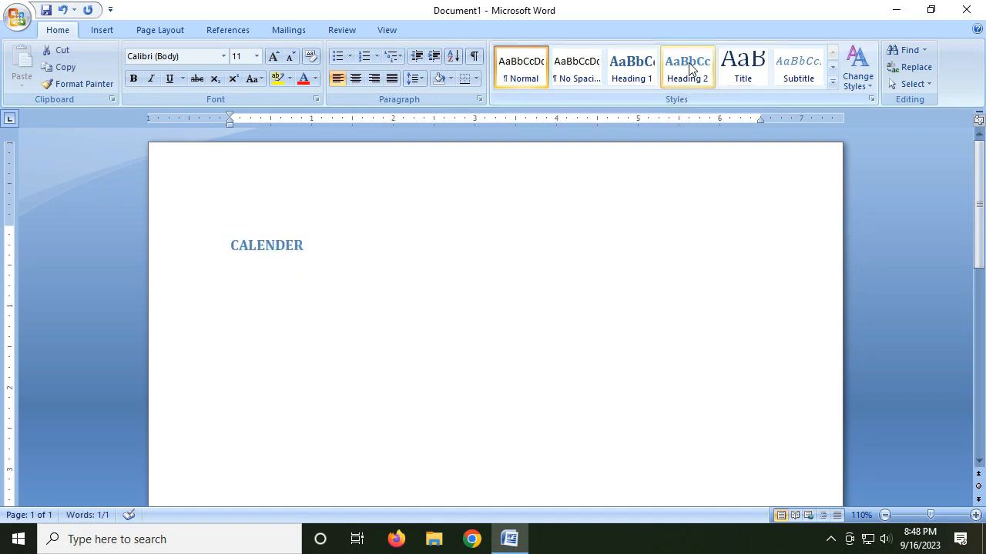
click(739, 63)
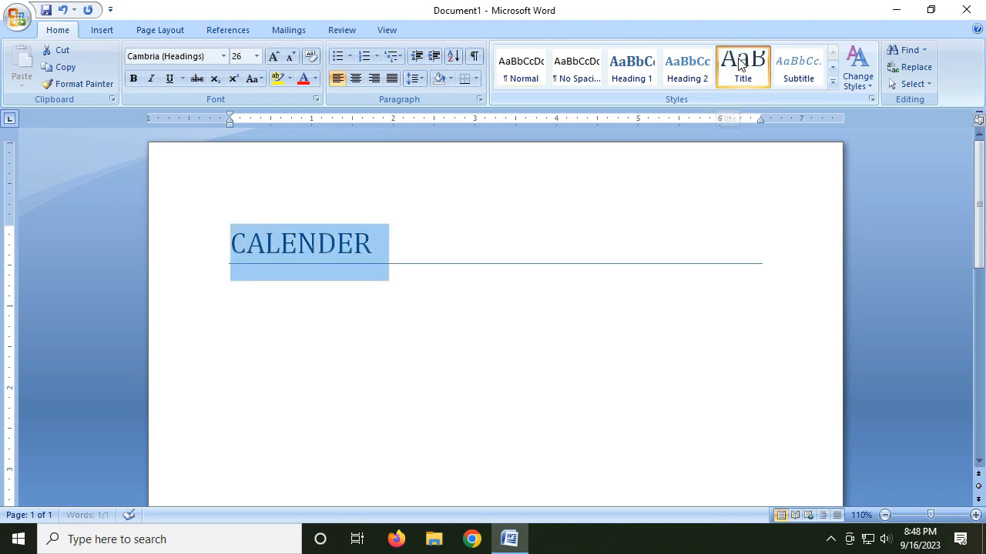
click(355, 79)
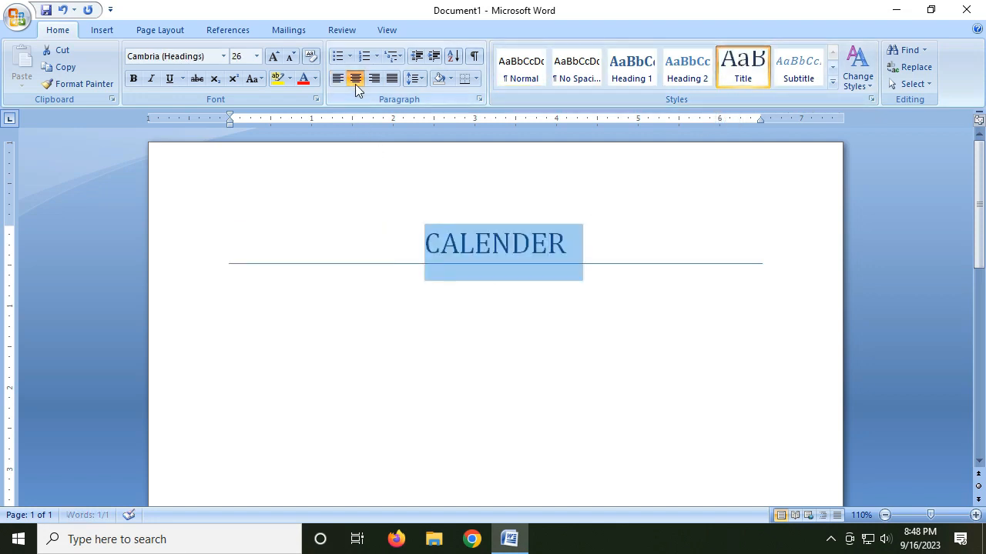
click(133, 79)
click(570, 306)
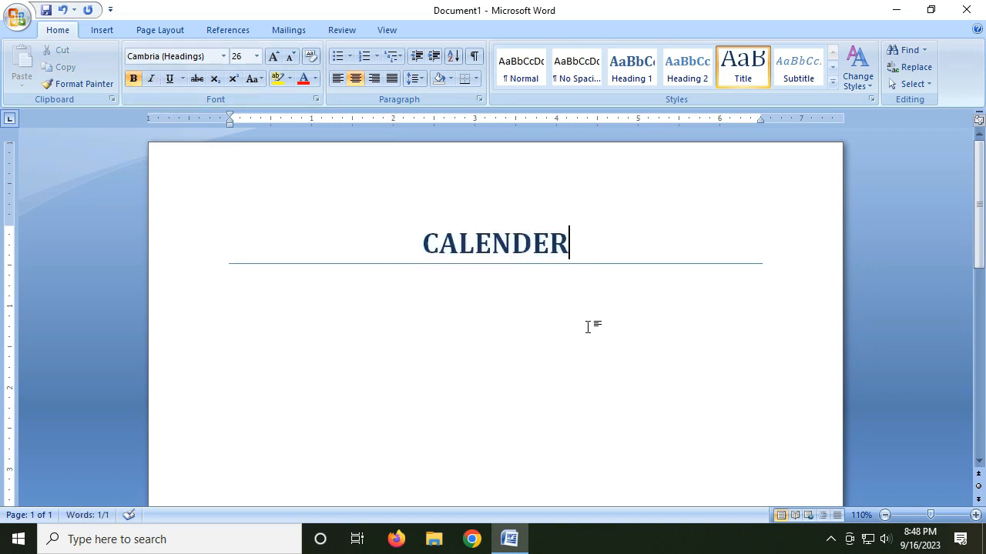
Step: Extend the title with "-2023" so it reads "CALENDER-2023"
double_click(263, 315)
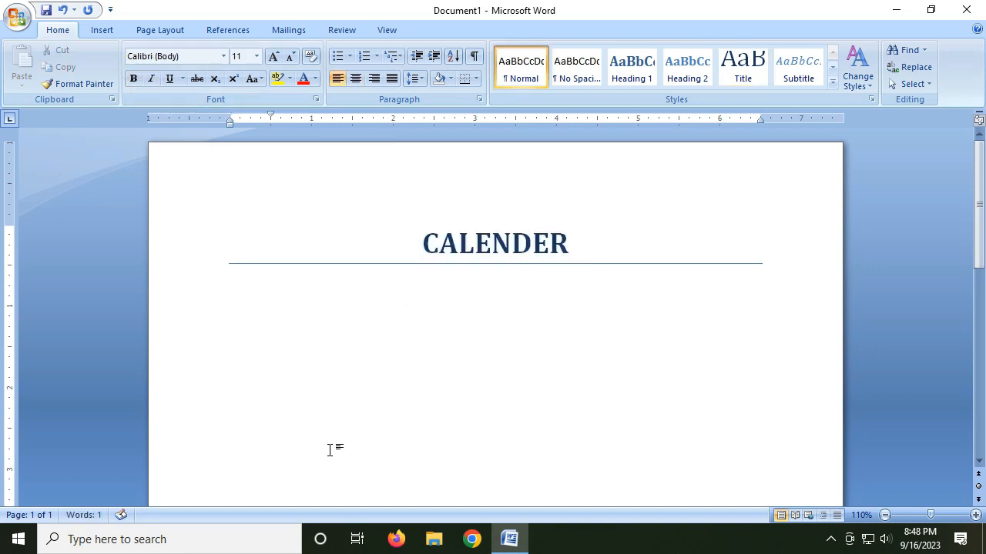
click(576, 245)
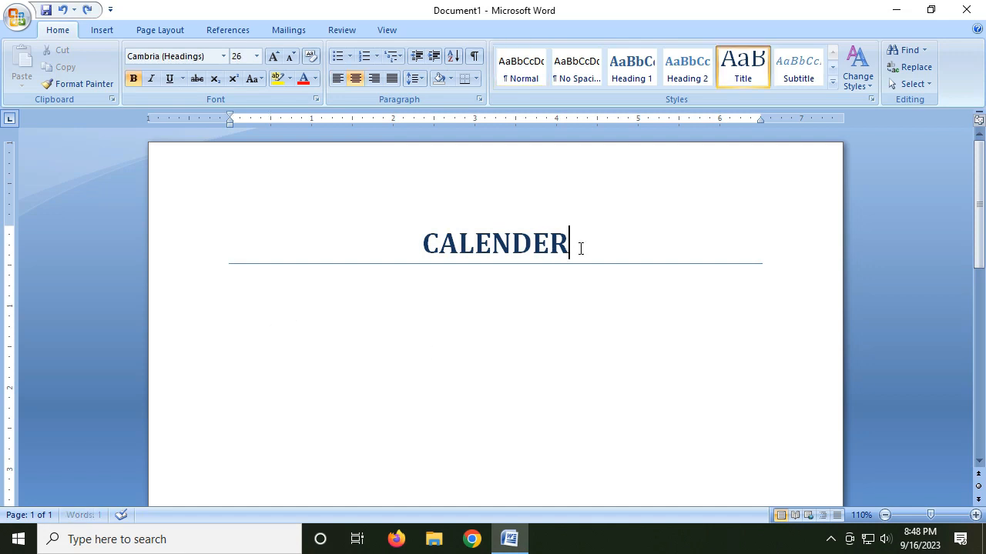
text(-2023)
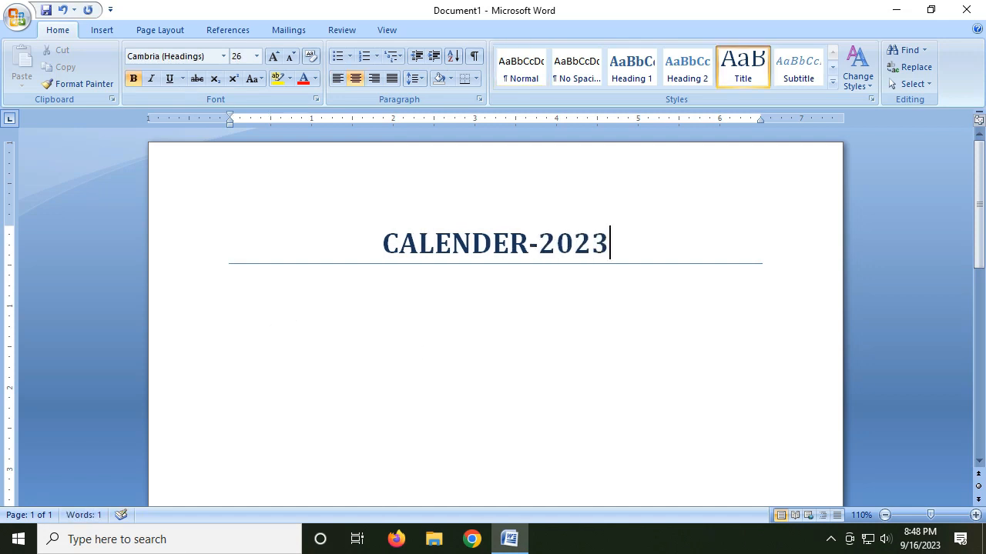
Step: Insert a table with seven columns and five rows below the title
double_click(275, 314)
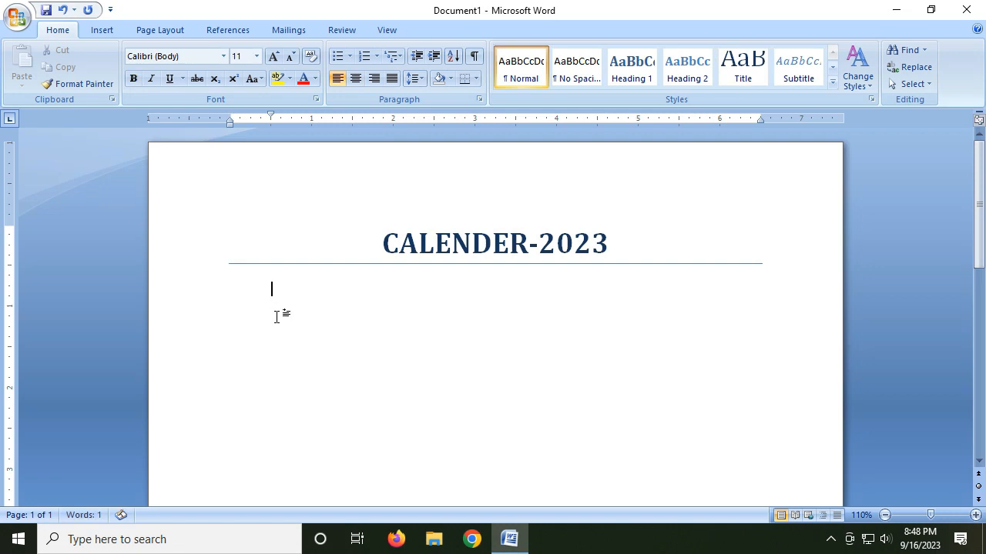
click(101, 30)
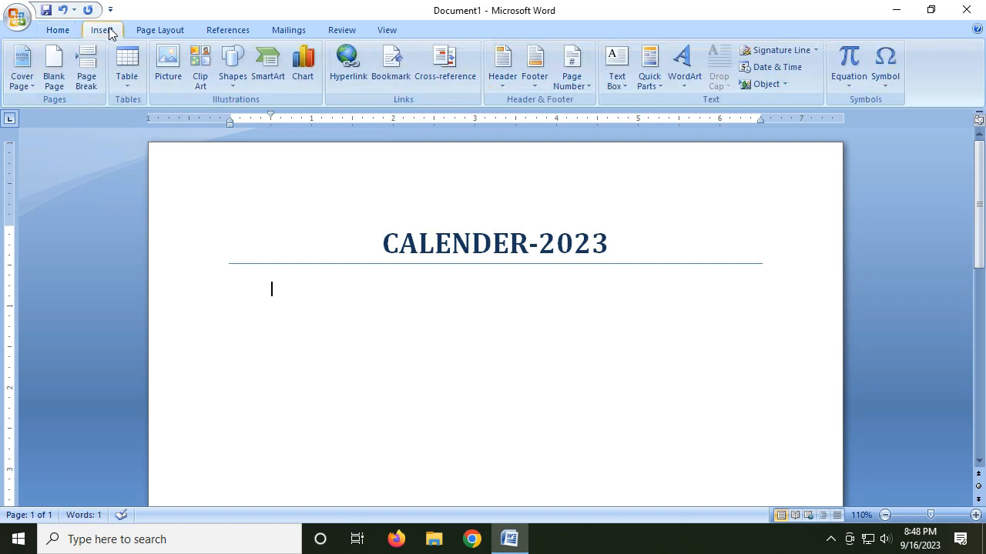
click(127, 68)
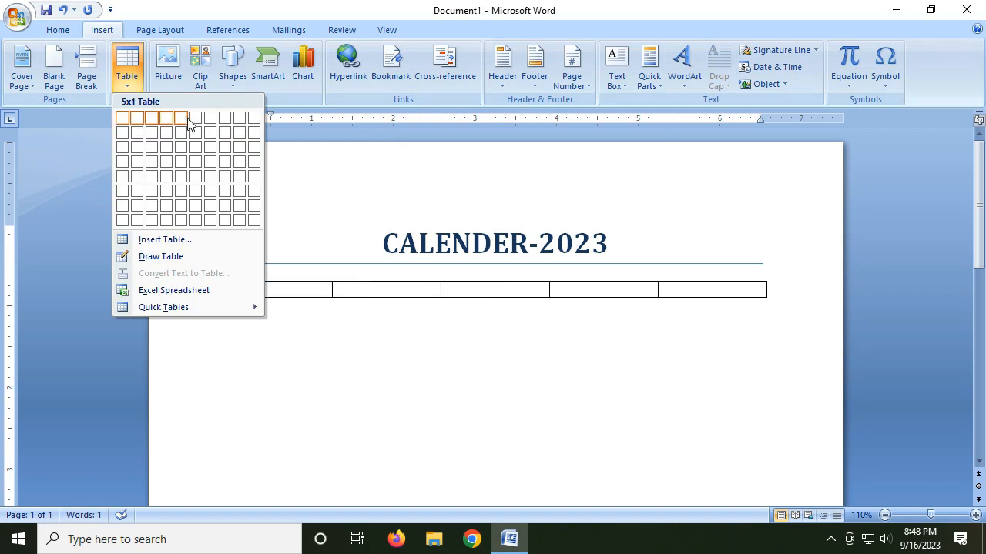
click(209, 177)
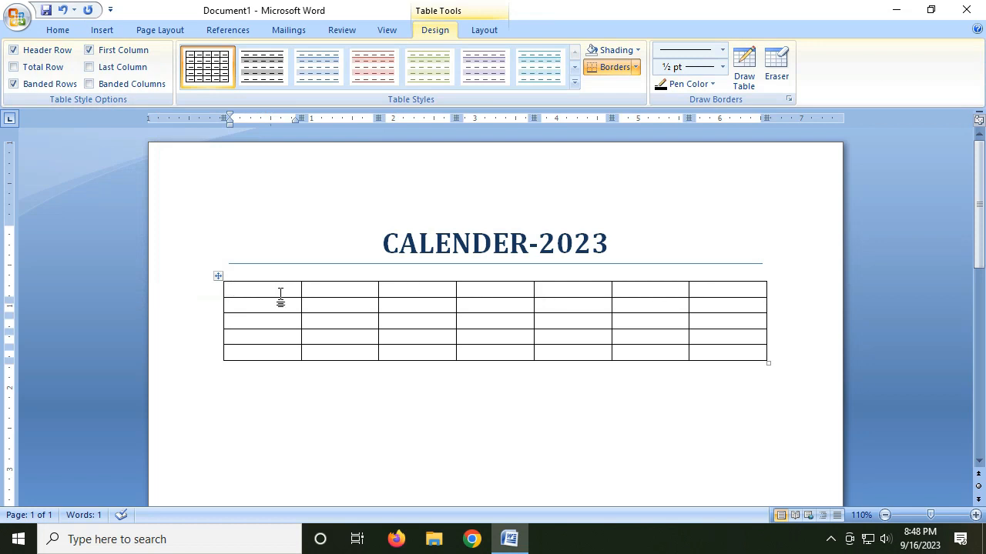
Step: Fill the table's first row with the day names SUN, MON, TUE, WED, THU, FRI and SAT
text(SUN)
key(Tab)
text(MON)
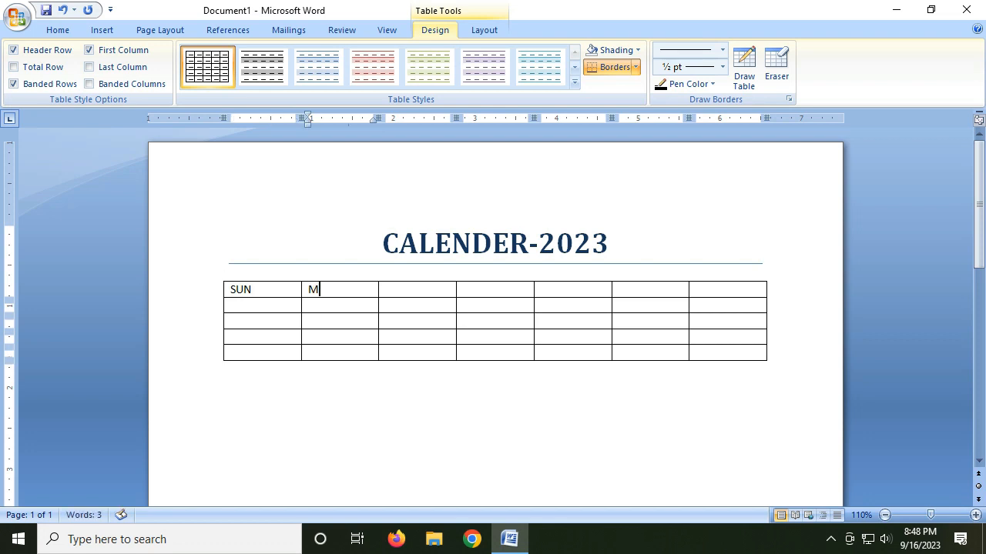
key(Tab)
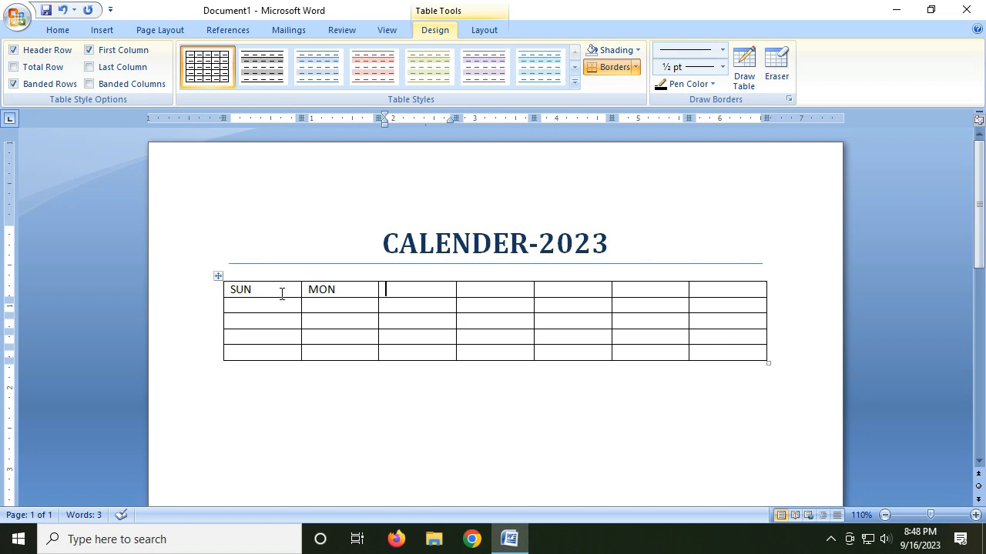
text(TUE)
key(Tab)
text(WED)
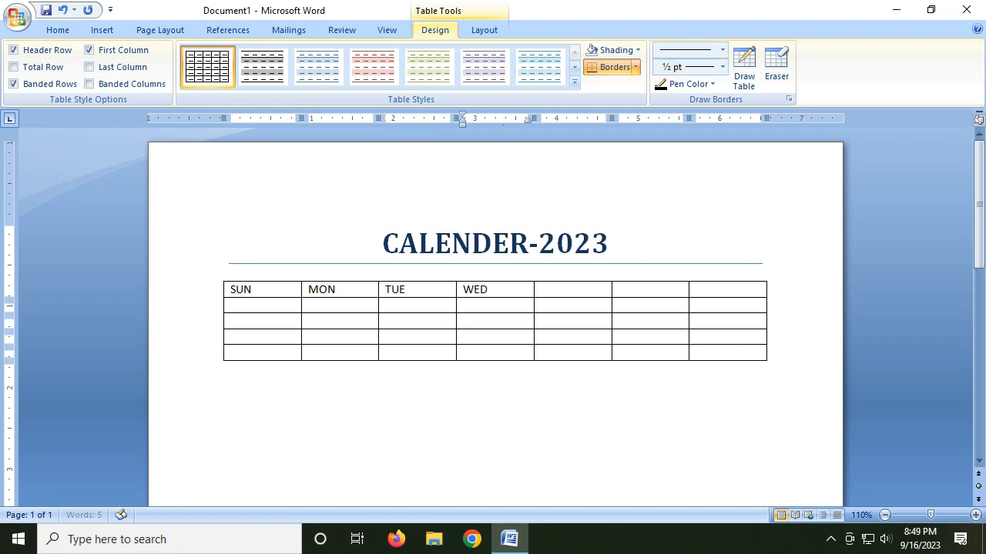
key(Tab)
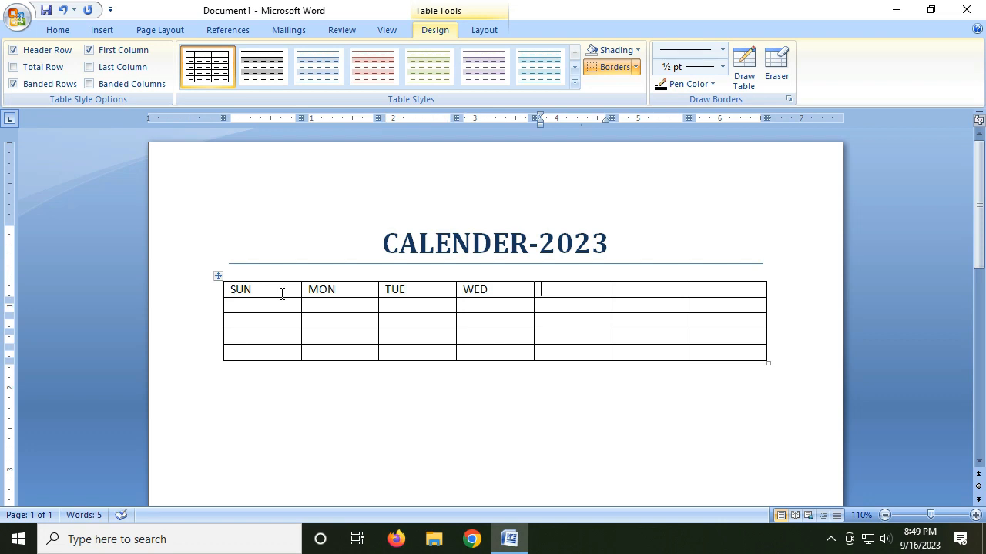
text(THU)
key(Tab)
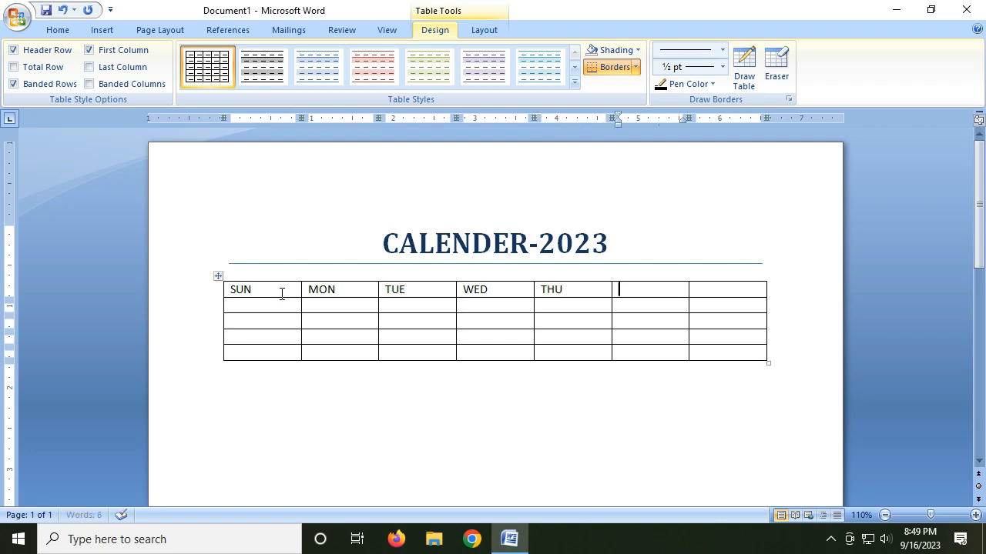
text(FRI)
key(Tab)
text(SAT)
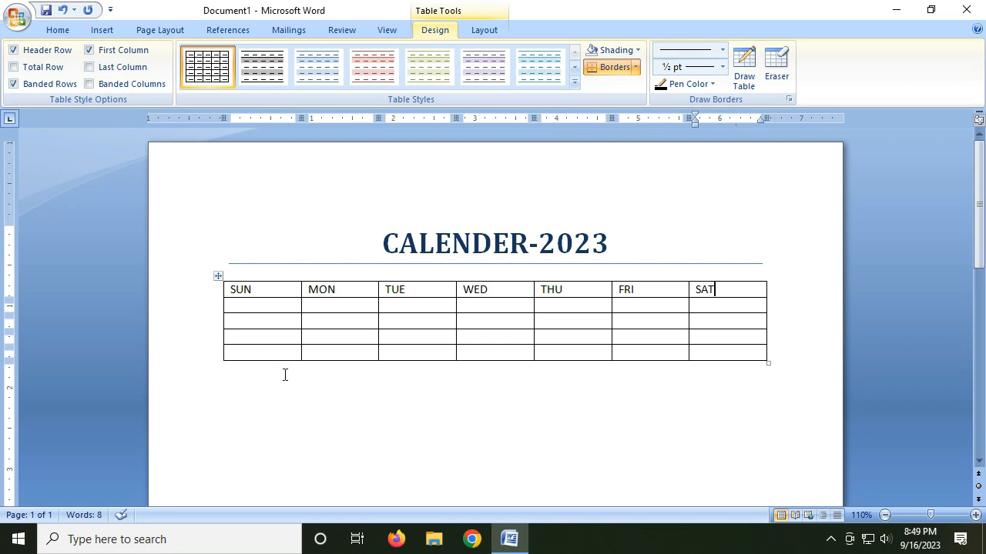
Step: Fill the second table row with the dates 1 to 7, one per cell starting under SUN
click(290, 303)
text(1)
key(Tab)
text(2)
key(Tab)
text(3)
key(Tab)
text(4	5)
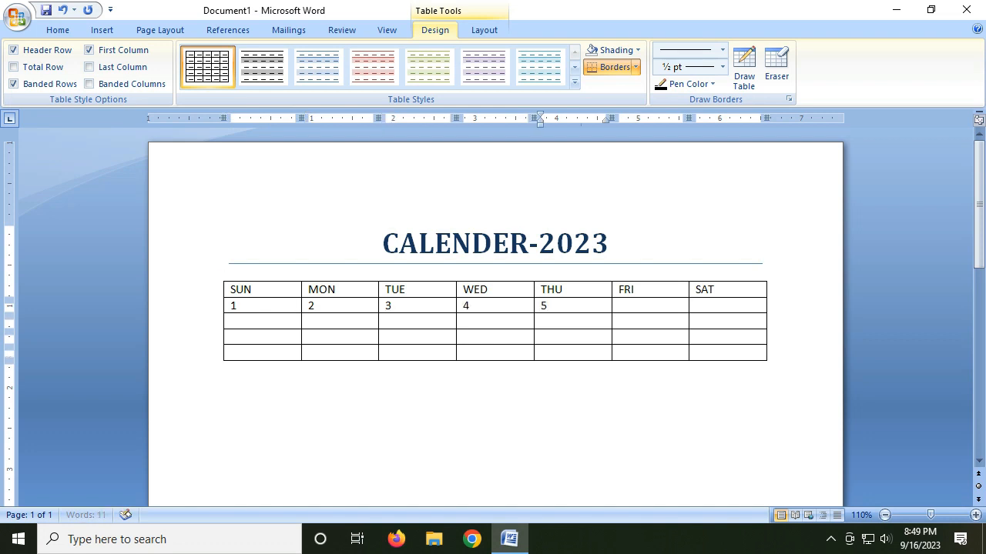
key(Tab)
text(6)
key(Tab)
text(8)
key(BackSpace)
text(7)
Step: Fill the third table row with the dates 8 to 14, one per cell
key(Tab)
text(8)
key(Tab)
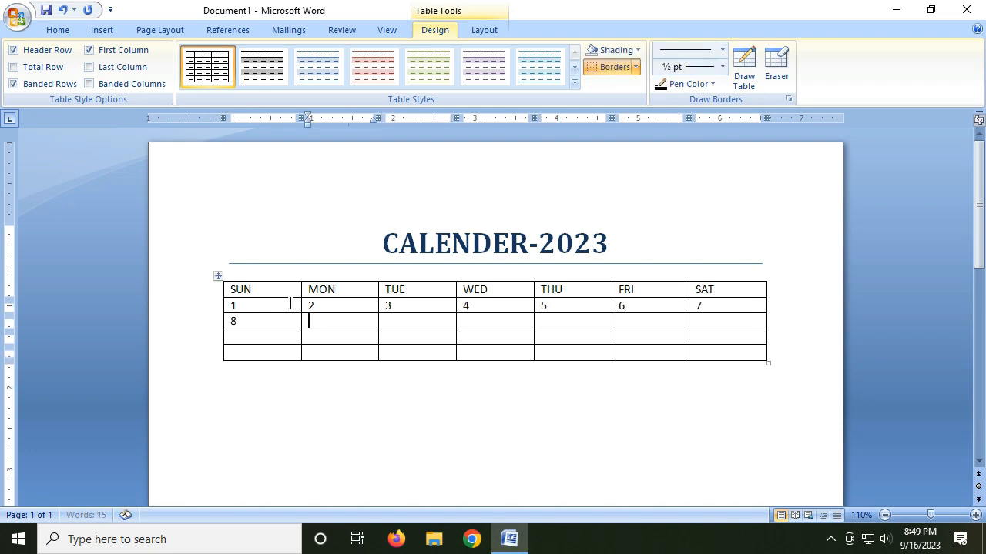
text(9)
key(Tab)
text(10)
key(Tab)
text(11)
key(Tab)
text(12)
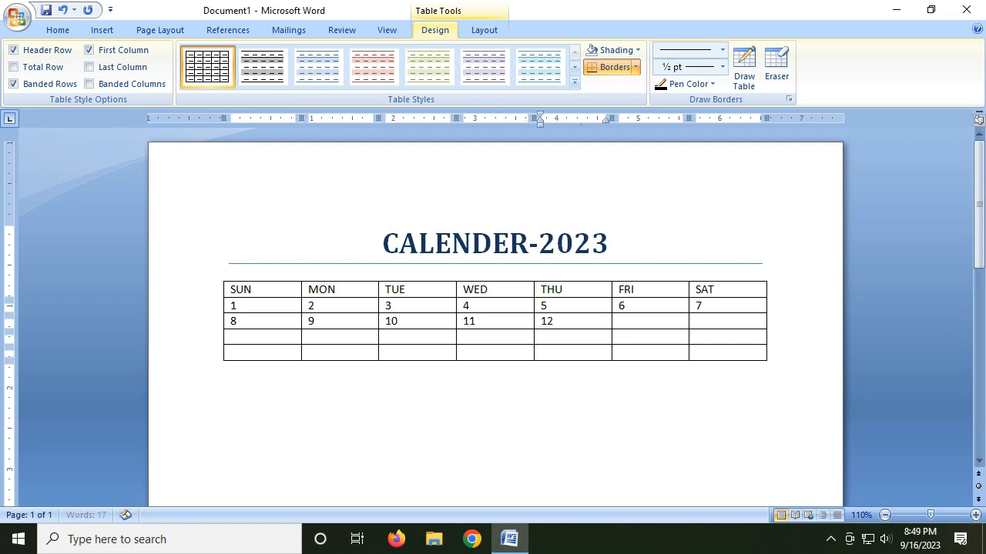
key(Tab)
text(13)
key(Tab)
text(14)
Step: Fill the fourth table row with the dates 15 to 21, one per cell
key(Tab)
text(15)
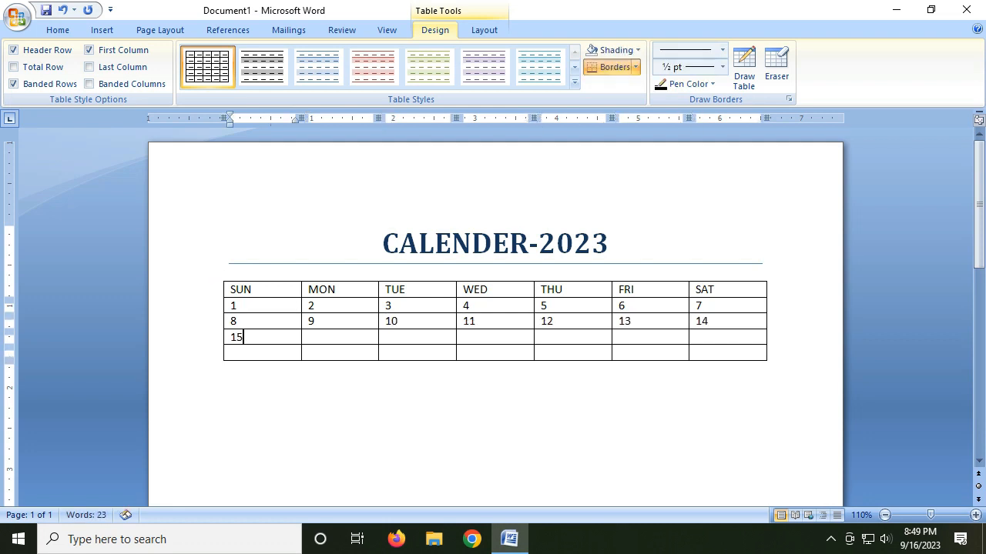
key(Tab)
text(16)
key(Tab)
text(17)
key(Tab)
text(18)
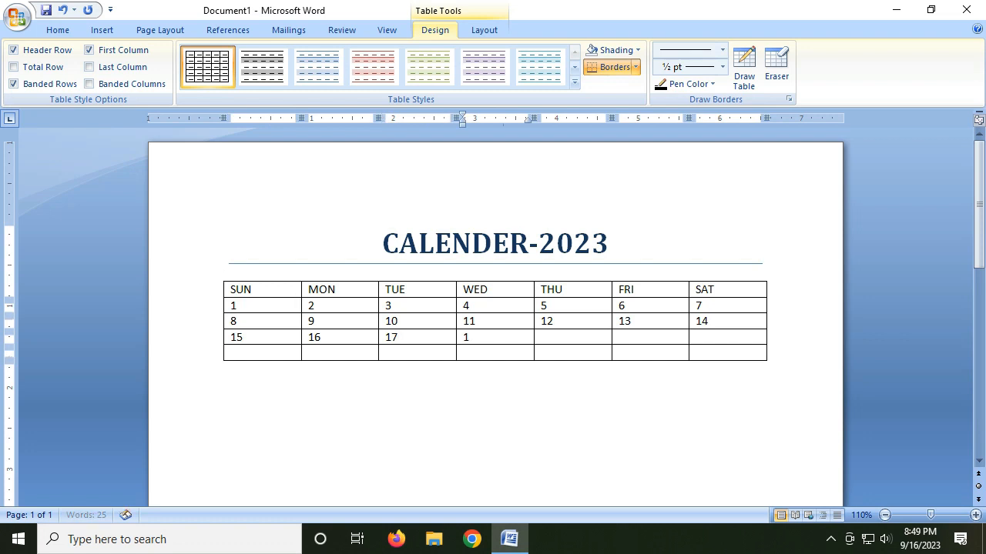
key(Tab)
text(19)
key(Tab)
text(1)
key(BackSpace)
text(20)
key(Tab)
text(21)
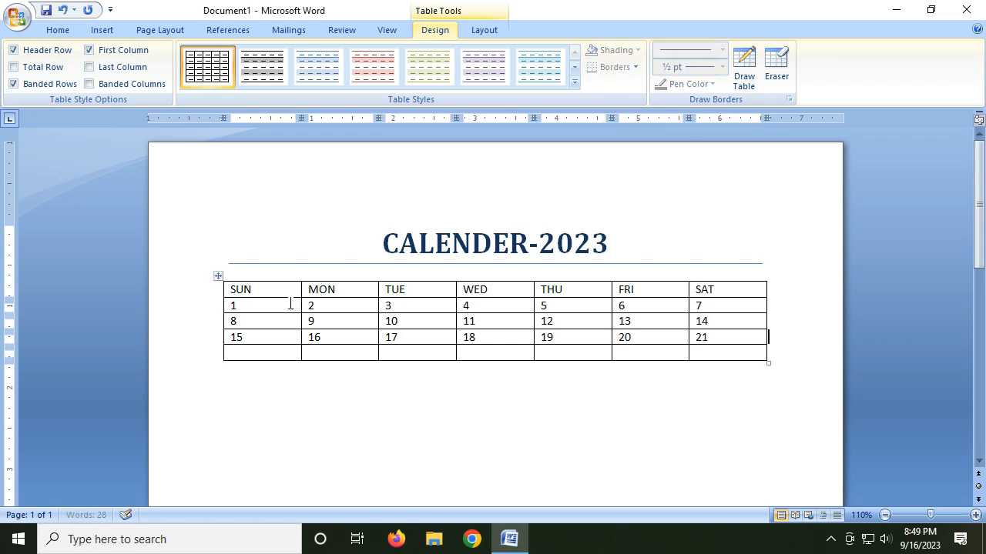
Step: Fill the fifth table row with the dates 22 to 28, one per cell starting under SUN
key(Tab)
text(22)
key(Tab)
text(23)
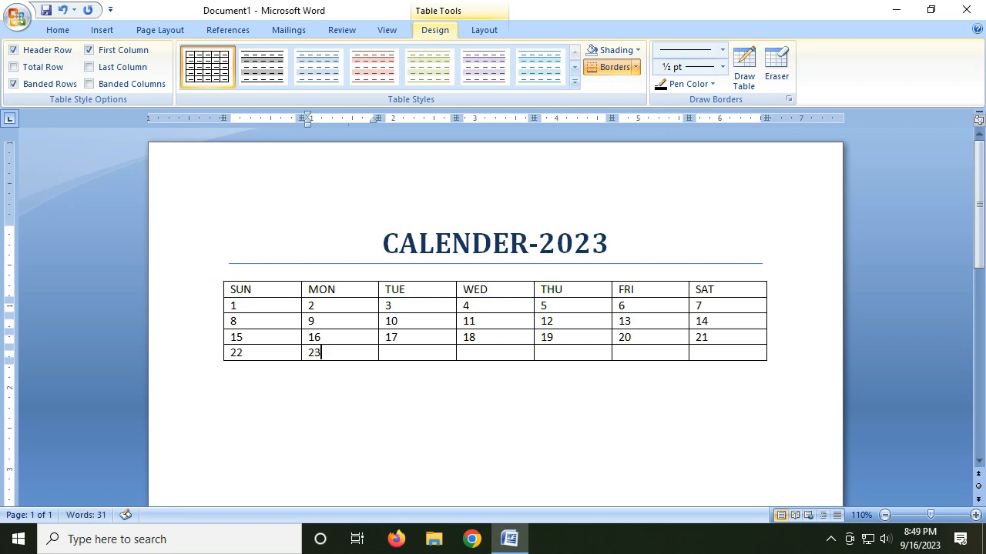
key(Tab)
text(24)
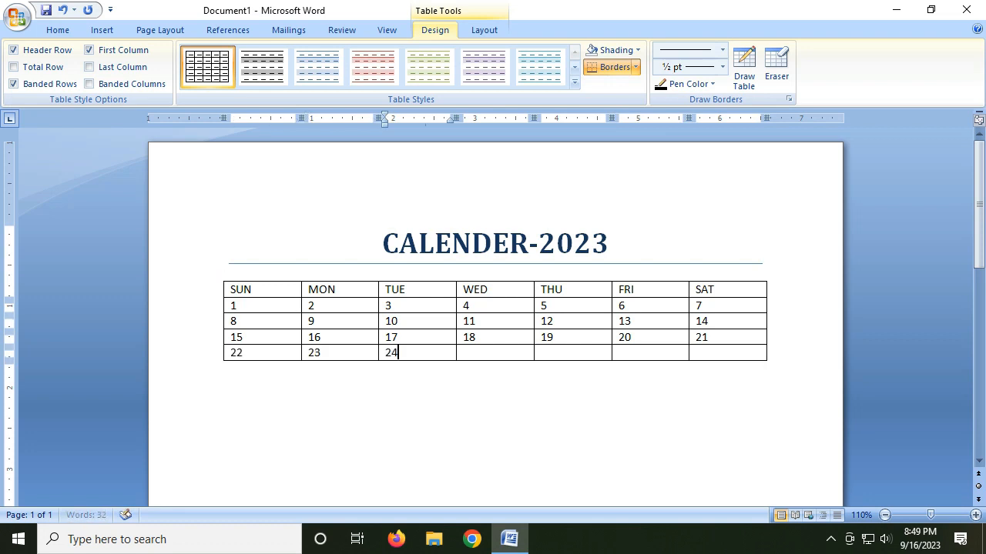
key(Tab)
text(25)
key(Tab)
text(26)
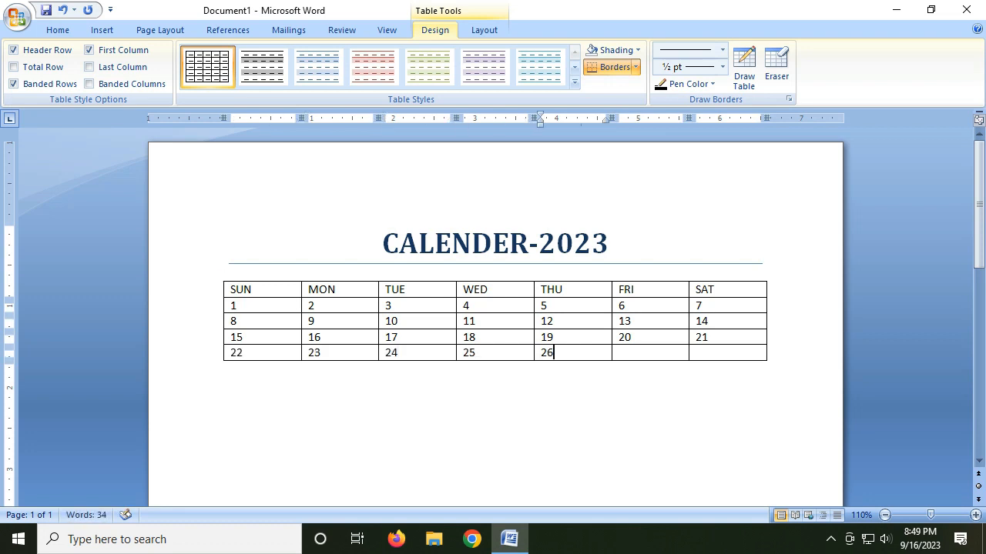
key(Tab)
text(27)
key(Tab)
text(29)
key(BackSpace)
text(8)
Step: Add a new row at the end of the table and enter 29 under SUN and 30 under MON
key(Right)
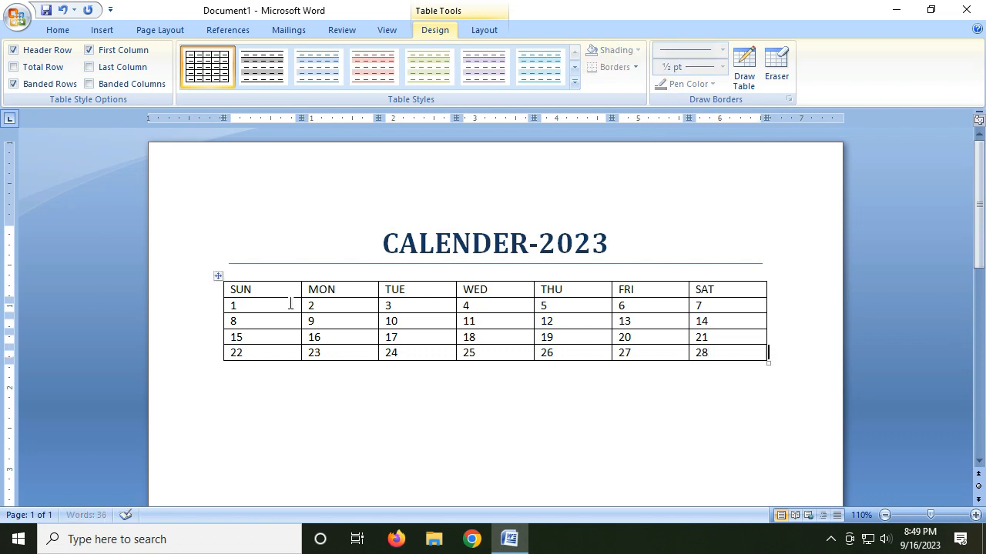
key(Return)
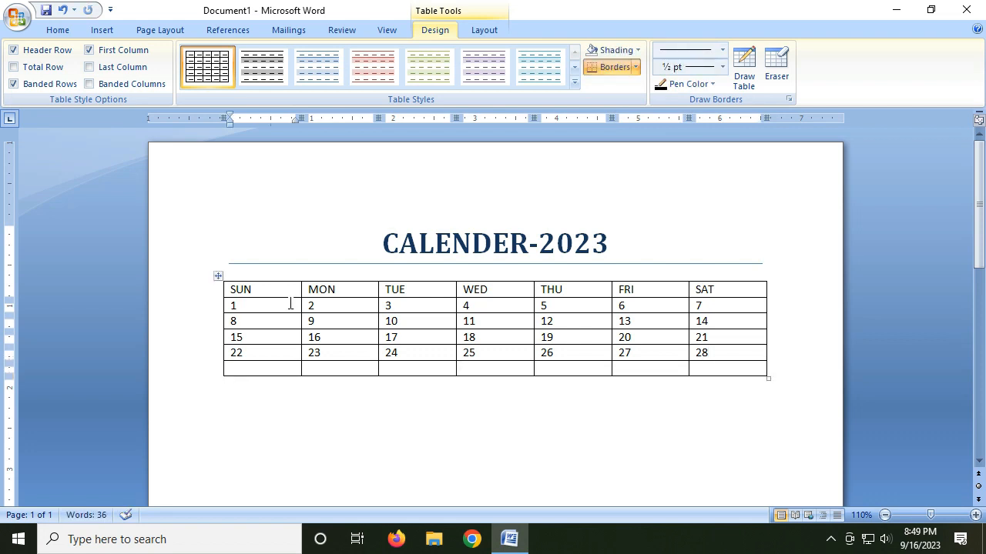
text(29)
key(Tab)
text(30)
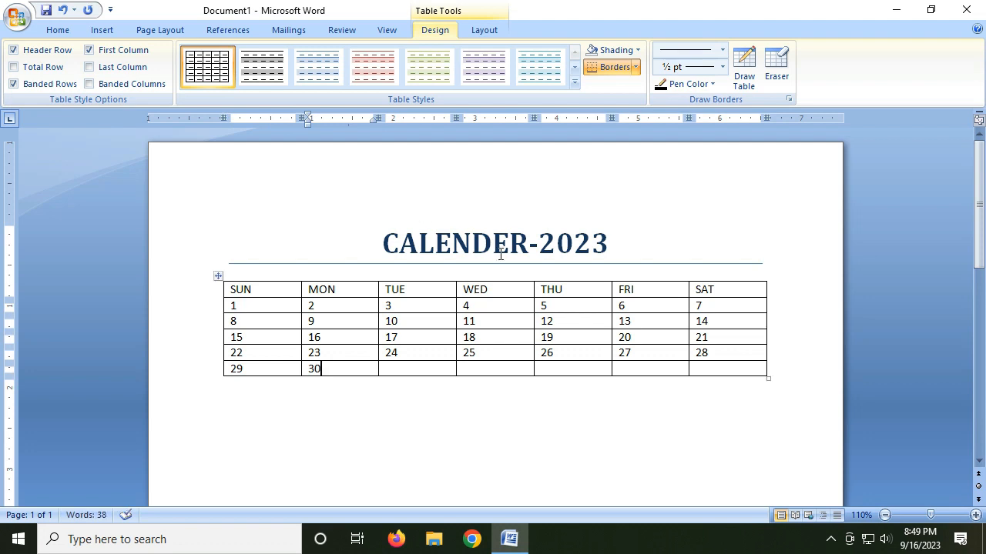
Step: Apply the Intense Reference style to the row of day names
drag(259, 292, 714, 290)
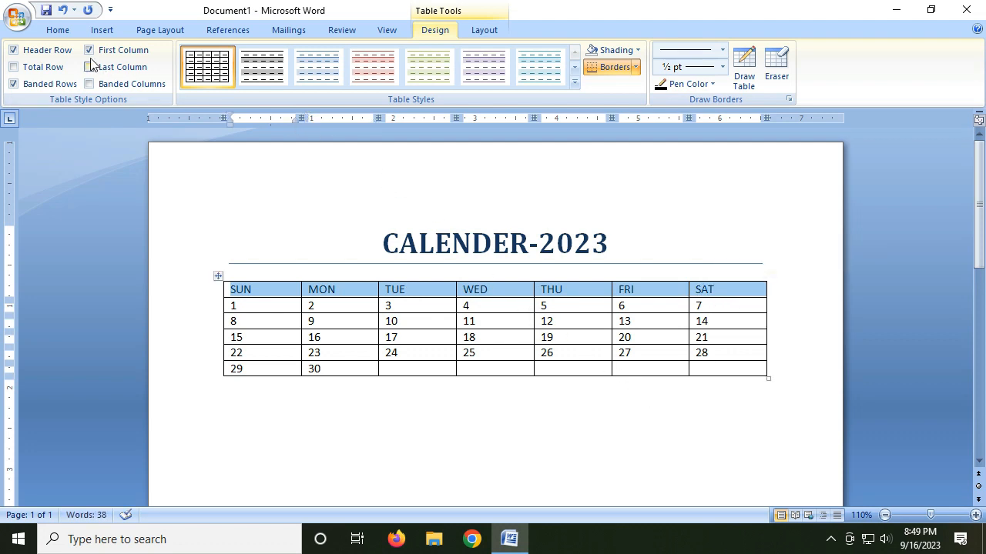
click(64, 32)
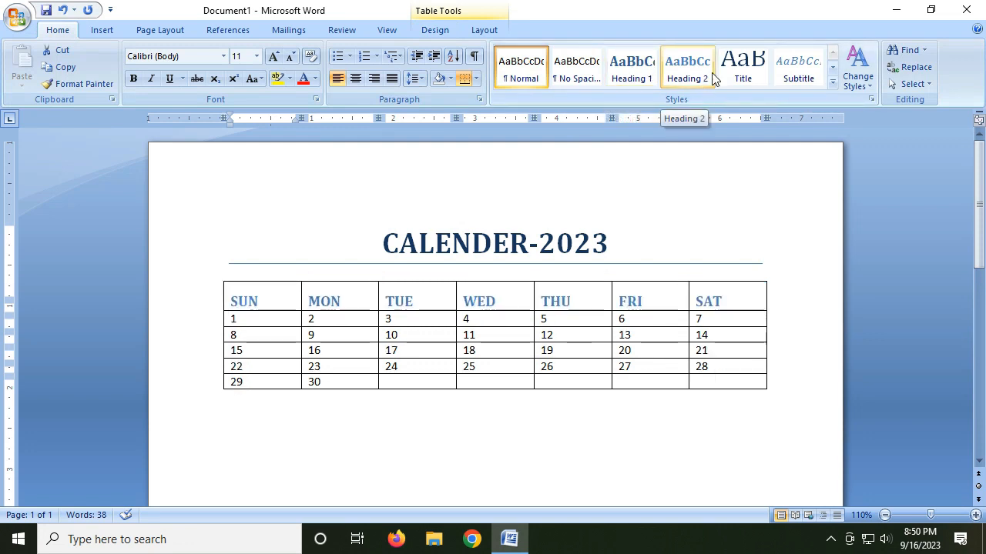
click(833, 81)
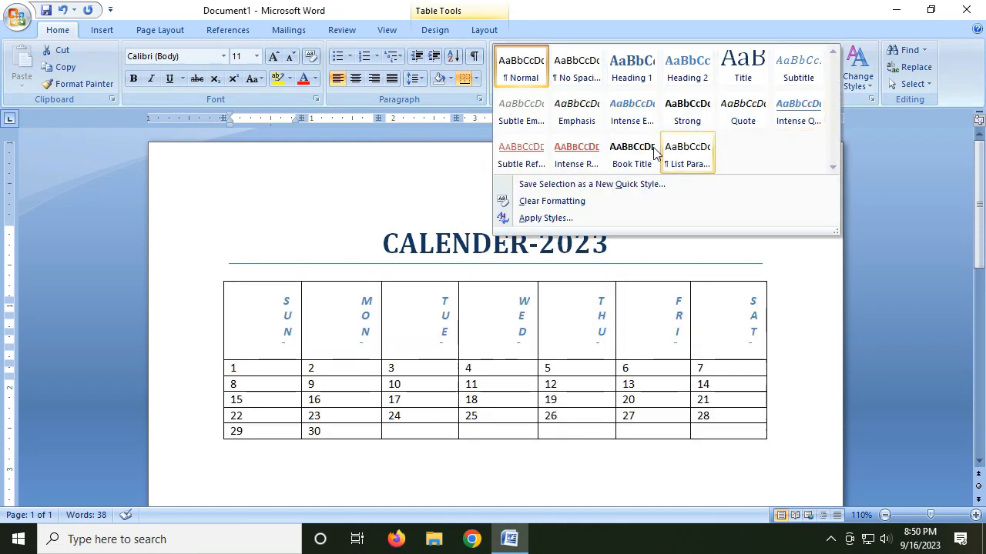
click(579, 150)
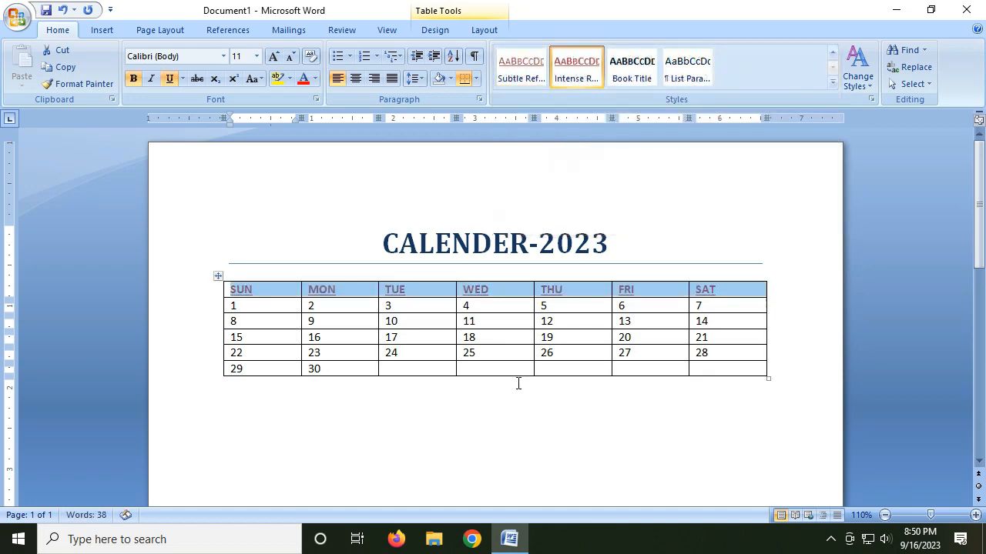
click(278, 310)
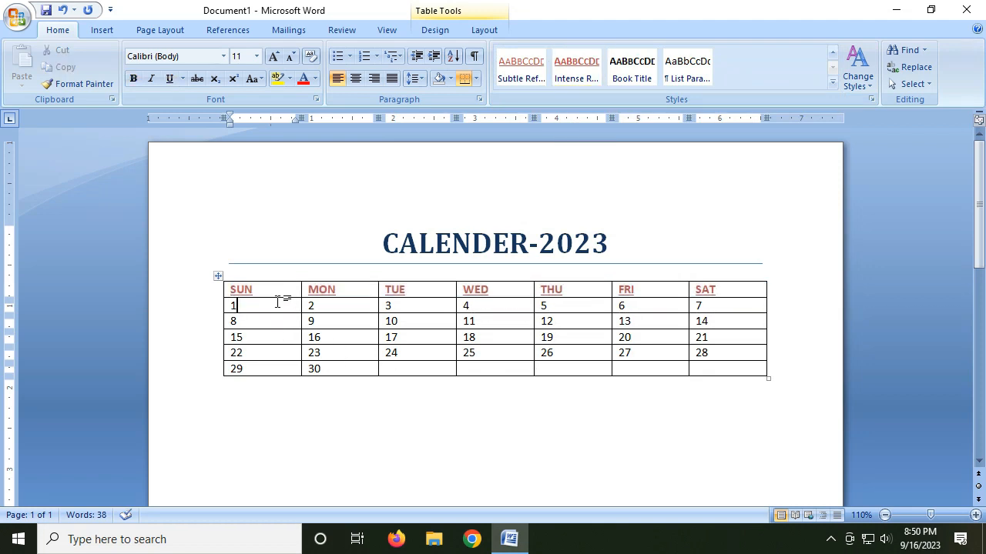
Step: Change the font color of the day names MON to SAT to the darkest blue theme shade
drag(316, 293, 643, 270)
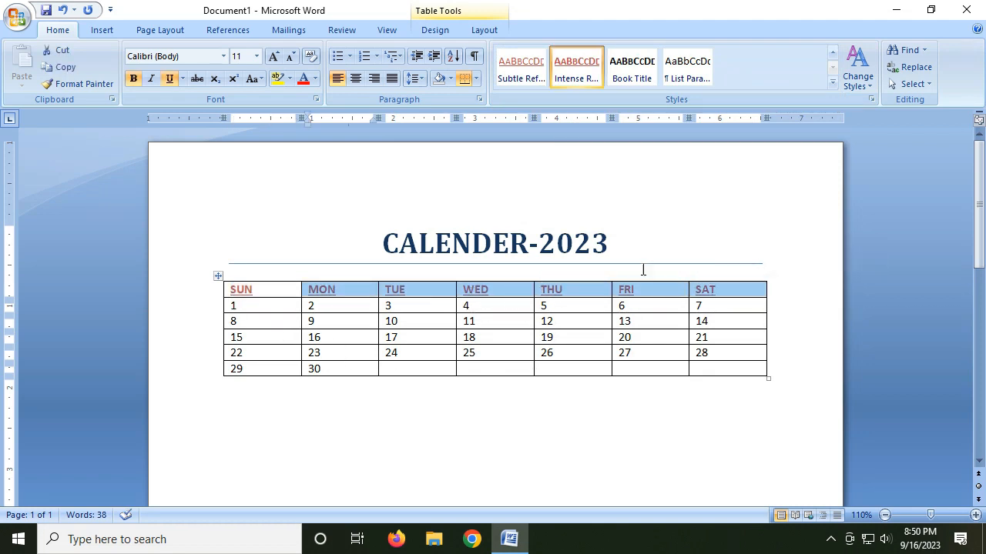
click(317, 78)
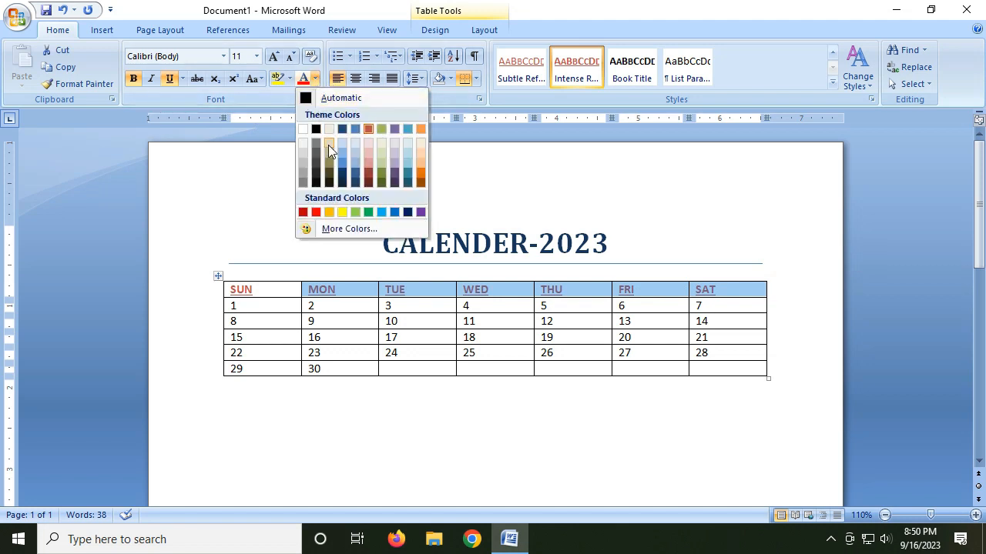
click(356, 183)
click(271, 306)
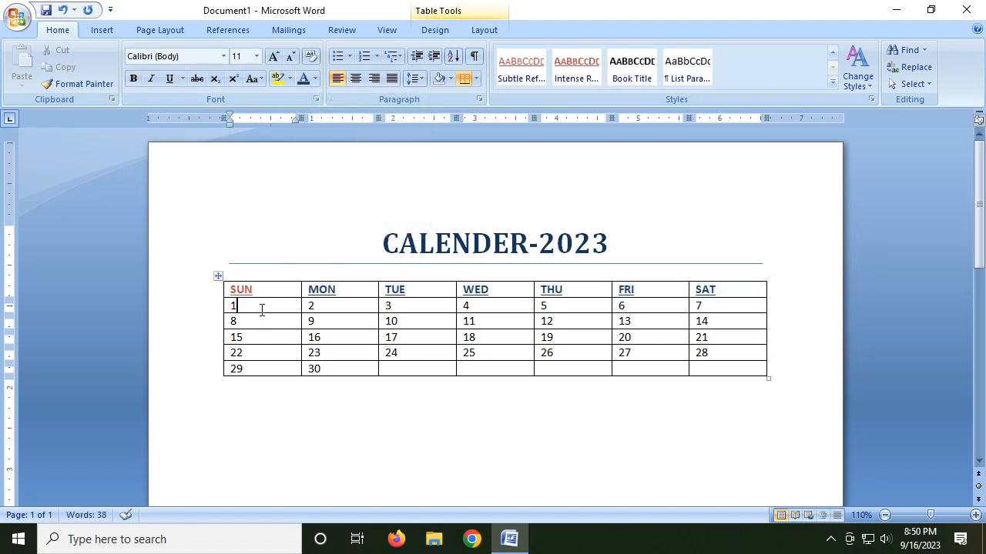
Step: Make the Sunday dates 1, 8, 15, 22 and 29 bold and standard red
drag(261, 306, 259, 362)
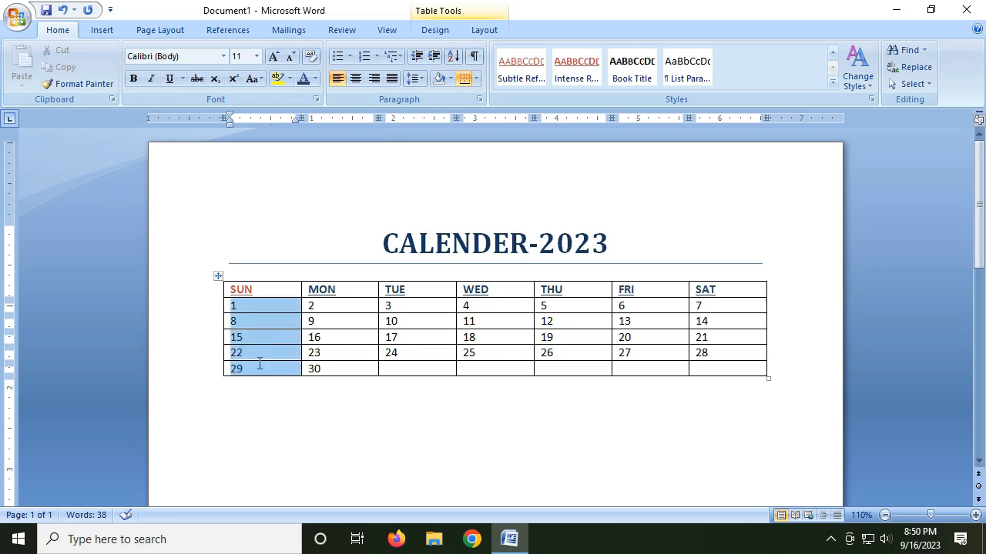
click(314, 80)
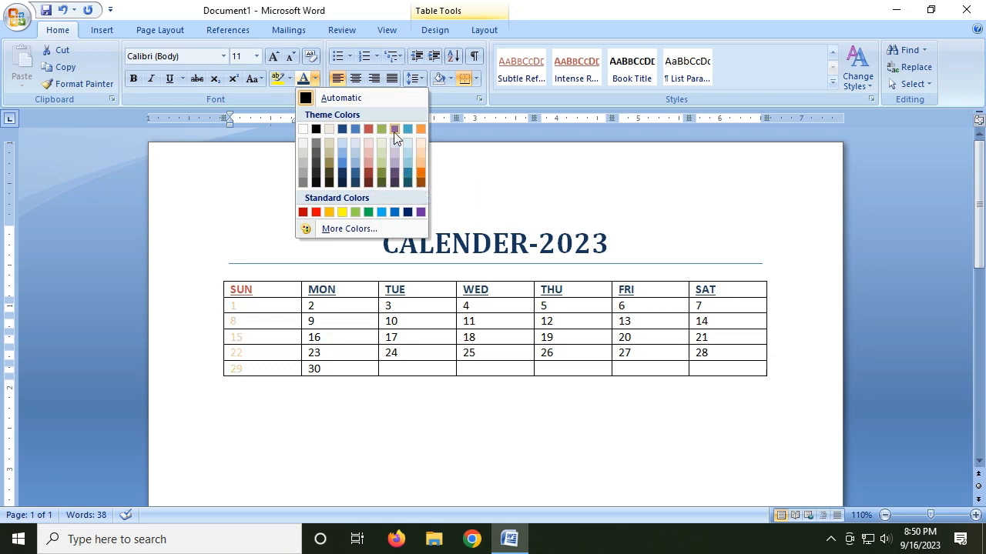
click(316, 213)
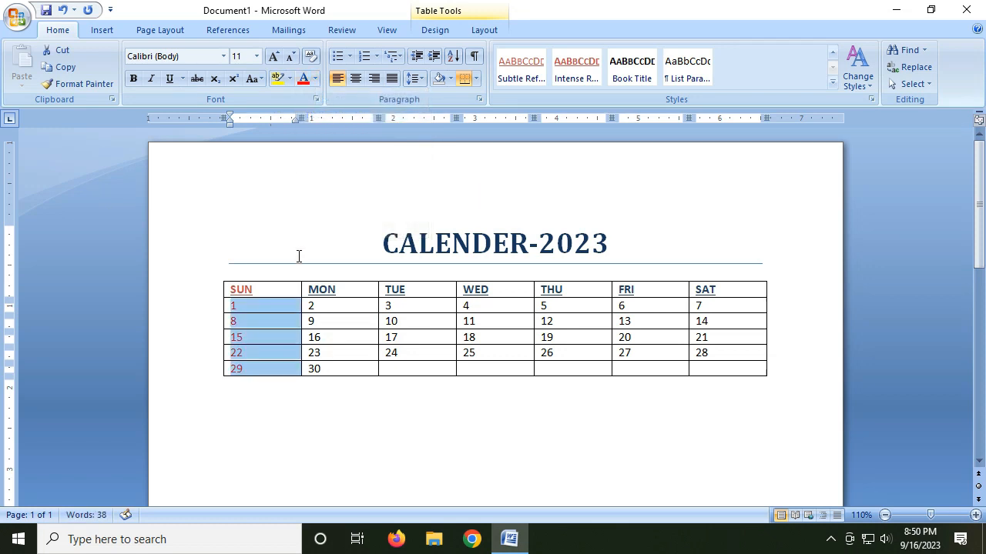
click(133, 79)
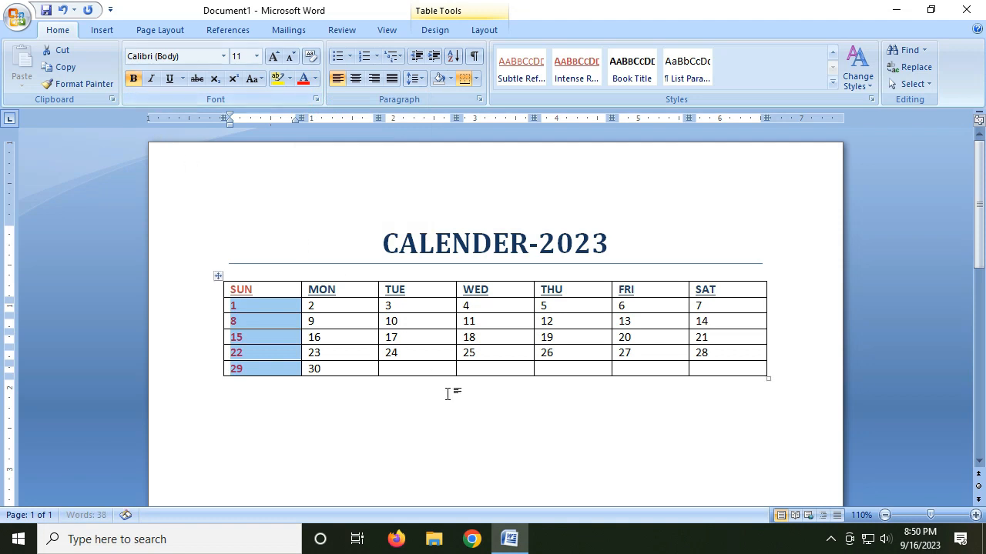
click(422, 387)
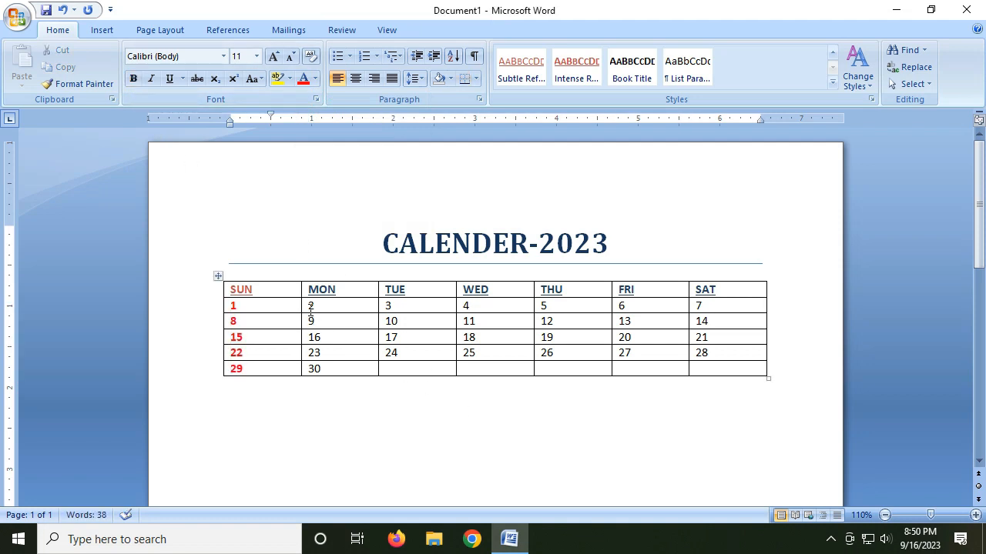
Step: Apply the built-in table style with a green header row, green first column and gray banded rows to the whole table
drag(282, 295, 728, 377)
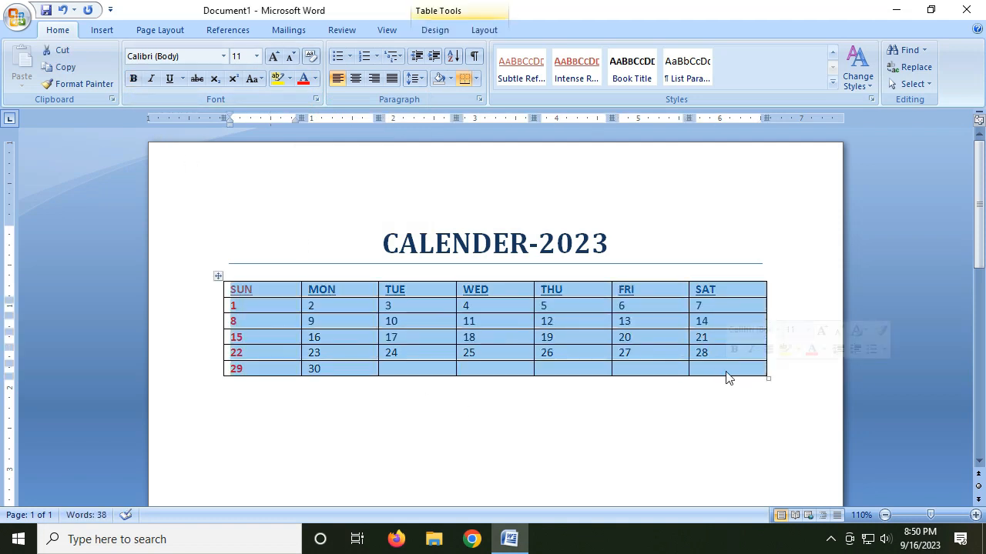
click(446, 32)
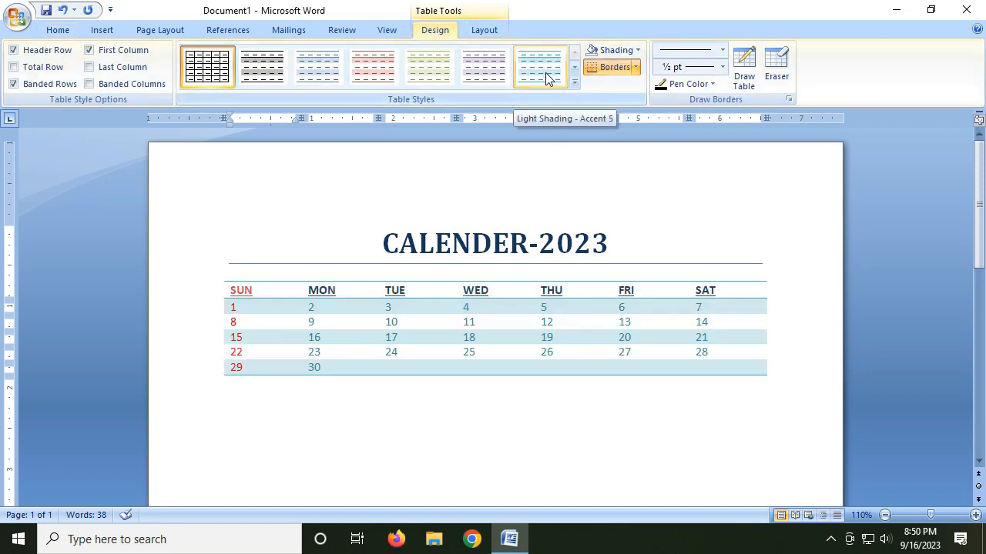
click(574, 82)
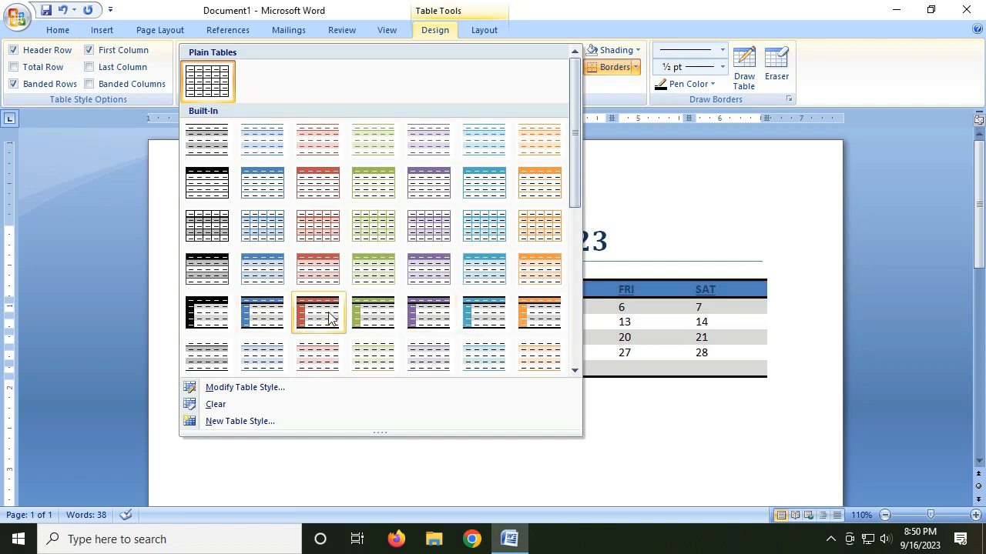
click(377, 318)
click(531, 431)
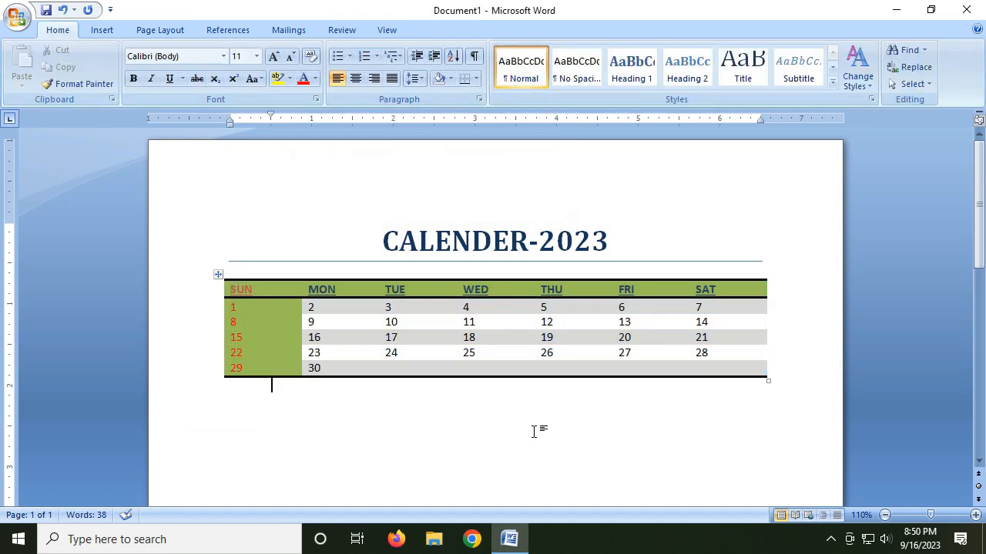
Step: Stretch the table to make its rows taller and its width slightly narrower, and apply All Borders to all cells
drag(767, 383, 739, 446)
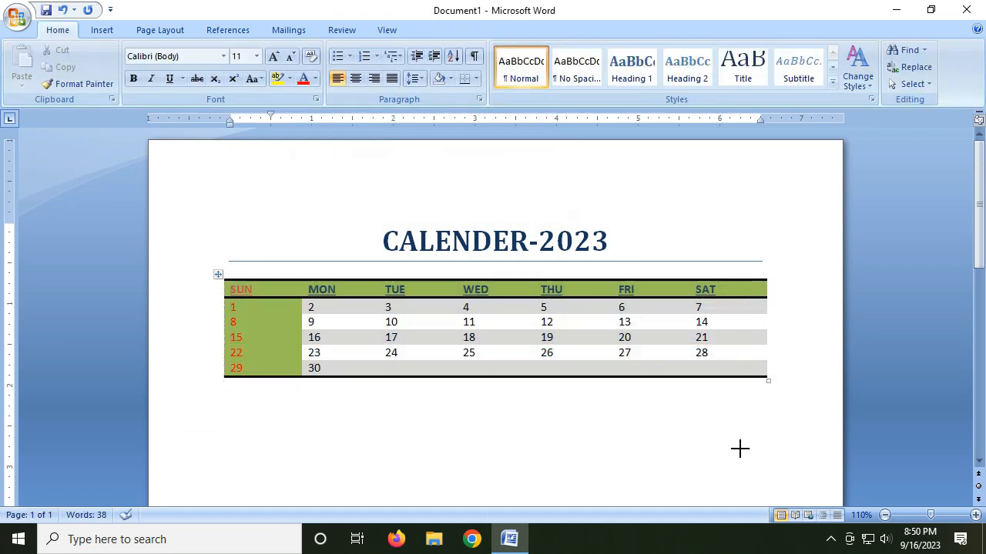
drag(280, 277, 724, 441)
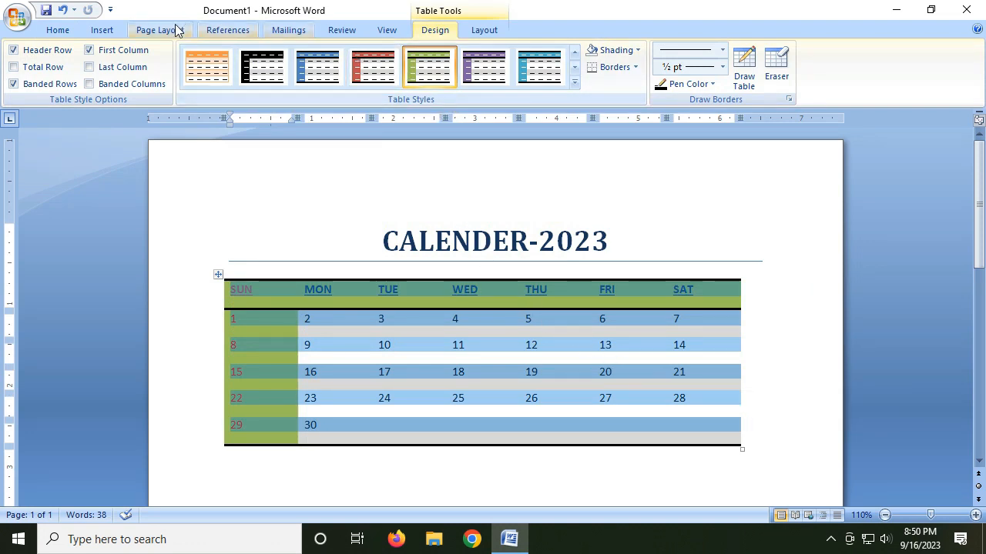
click(59, 31)
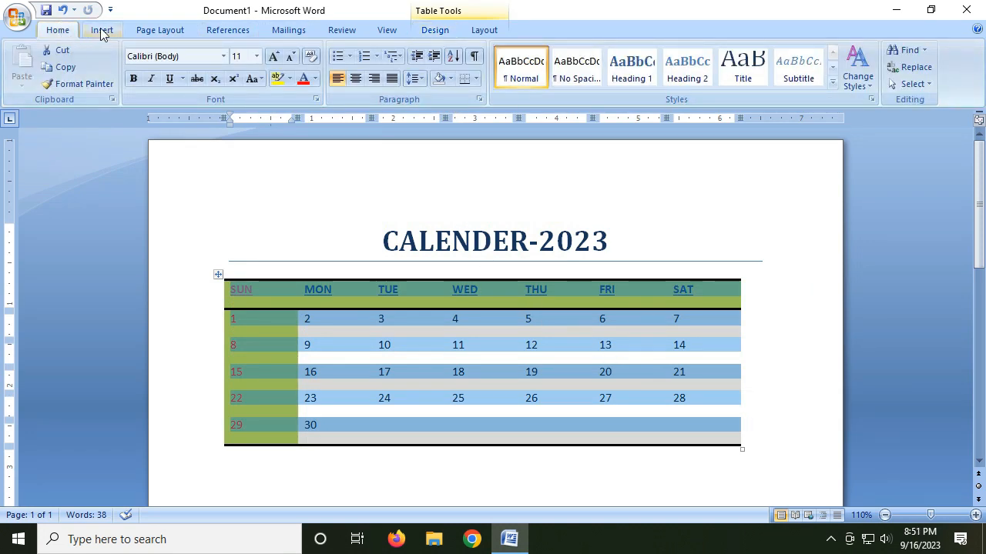
click(475, 78)
click(491, 179)
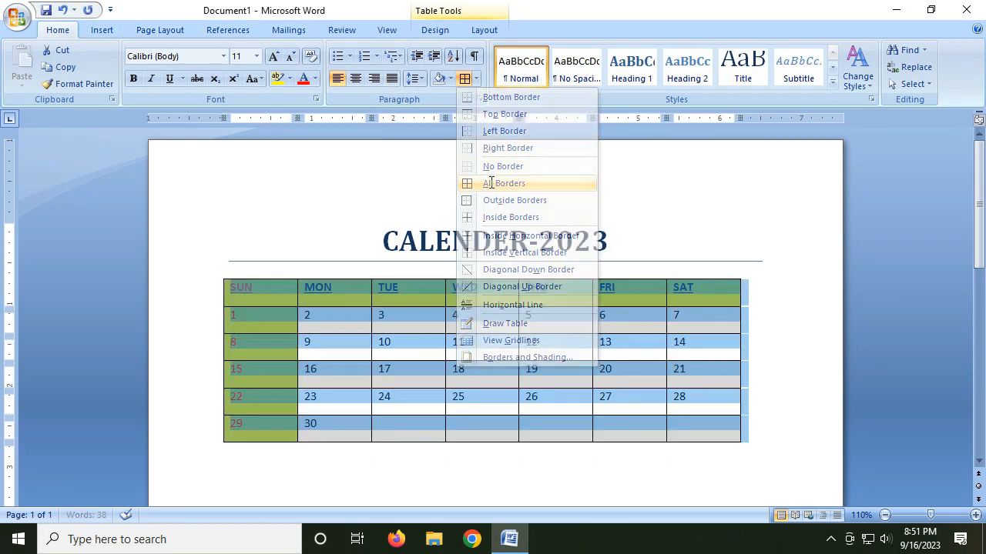
click(633, 371)
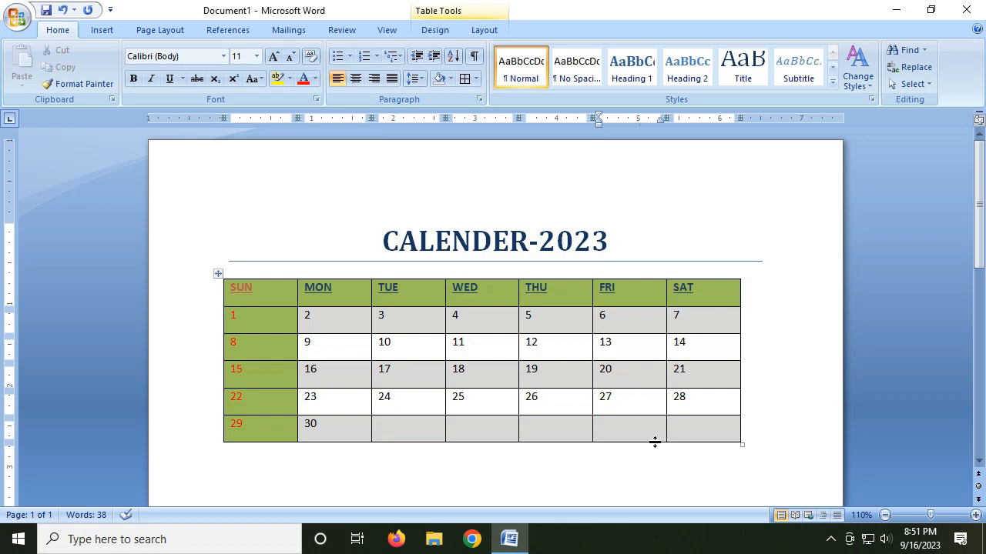
Step: Increase the day-name row's font size to 12 and set its font to Arial Black
scroll(686, 480, down, 2)
scroll(686, 480, up, 1)
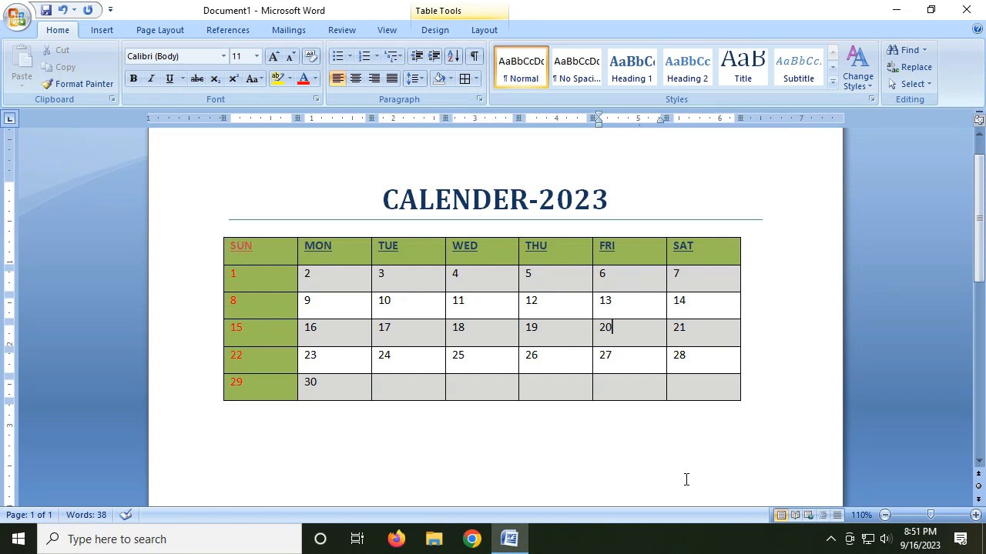
drag(282, 254, 689, 254)
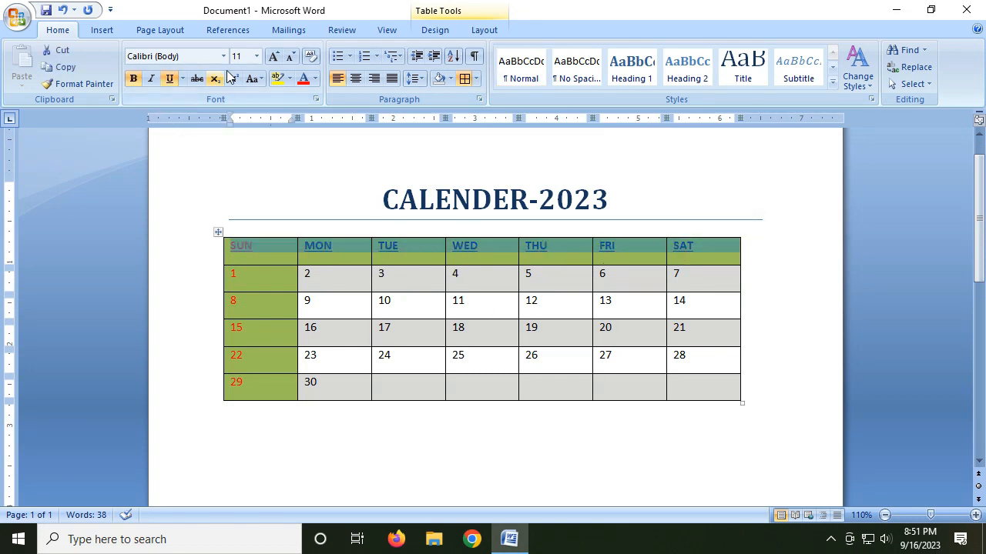
click(274, 58)
click(223, 56)
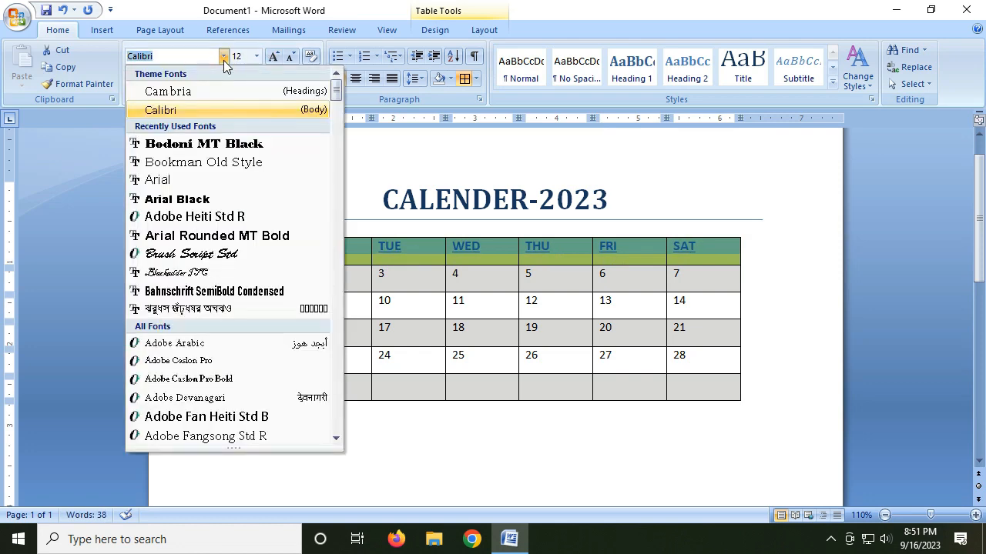
click(213, 199)
click(609, 382)
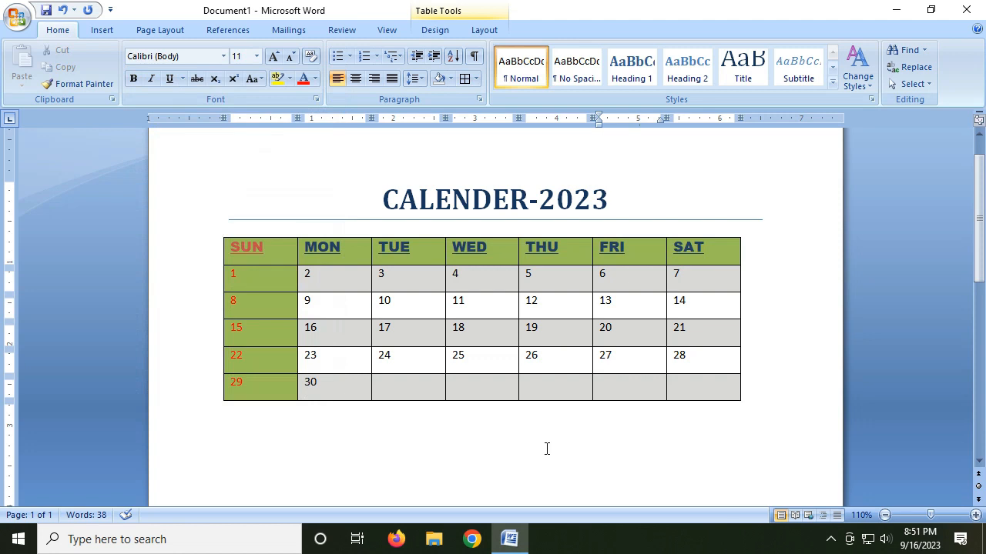